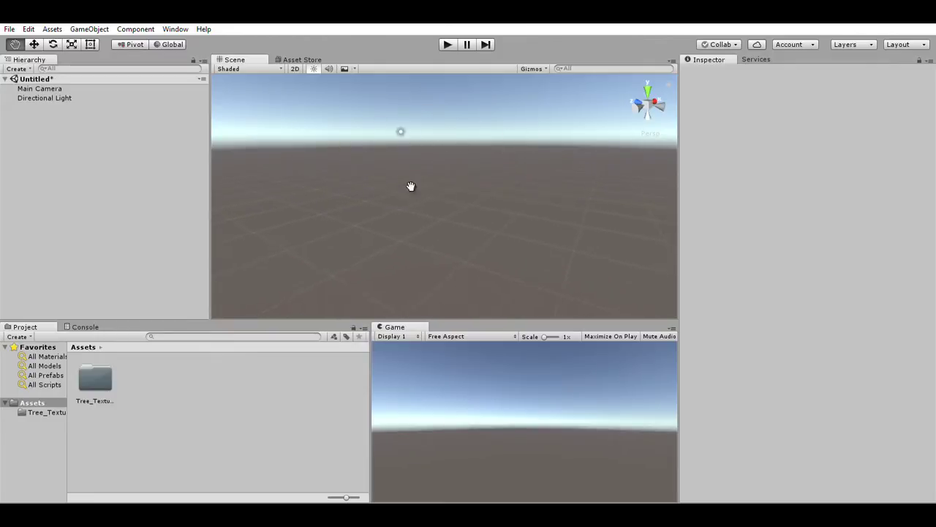
Add a cube to the scene and frame it in the Scene view
middle_drag(398, 335, 468, 168)
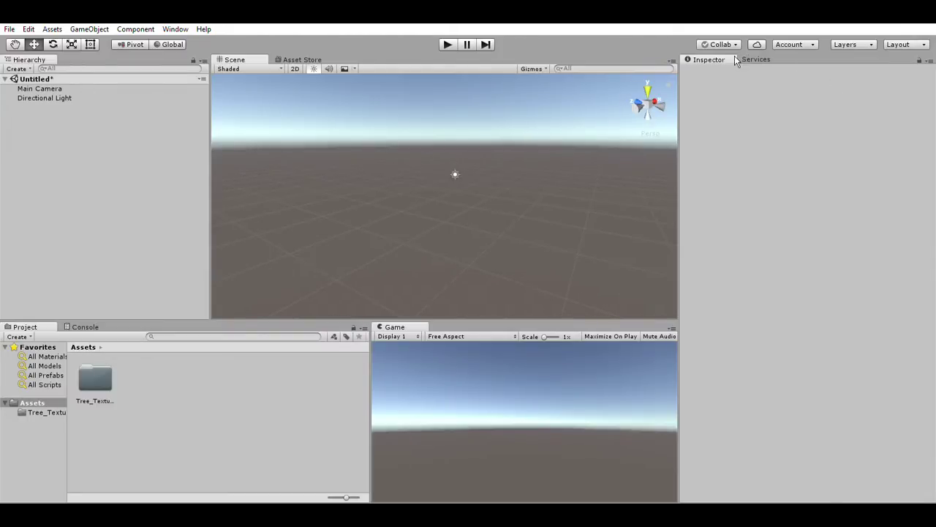
click(65, 97)
click(383, 151)
click(49, 89)
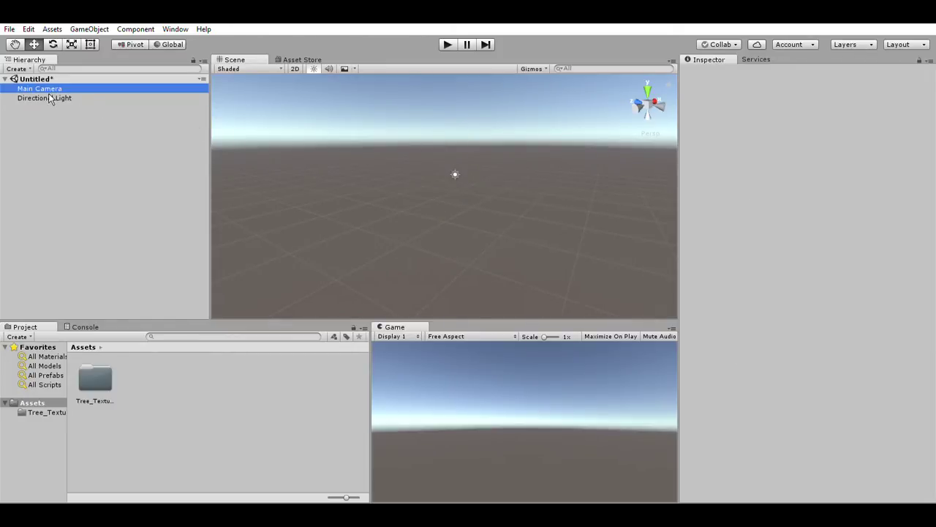
middle_drag(496, 191, 459, 187)
click(477, 169)
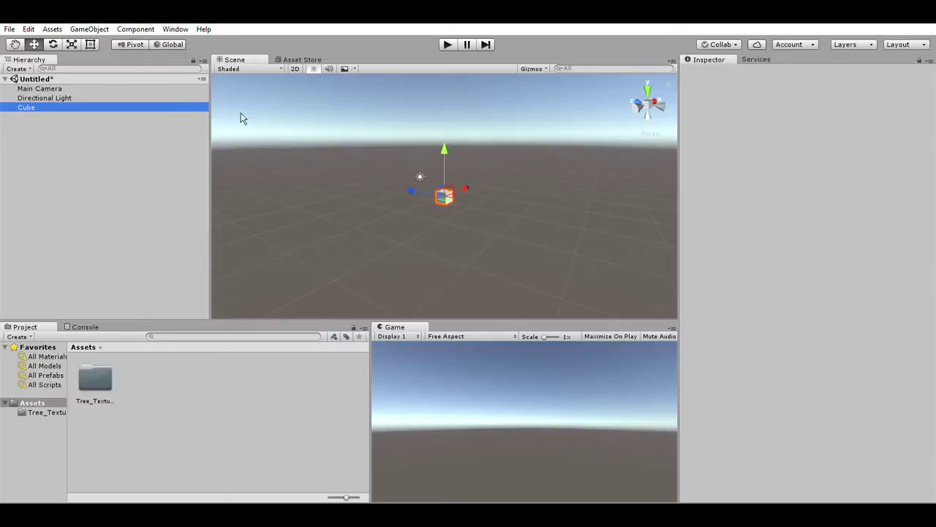
middle_drag(548, 237, 522, 230)
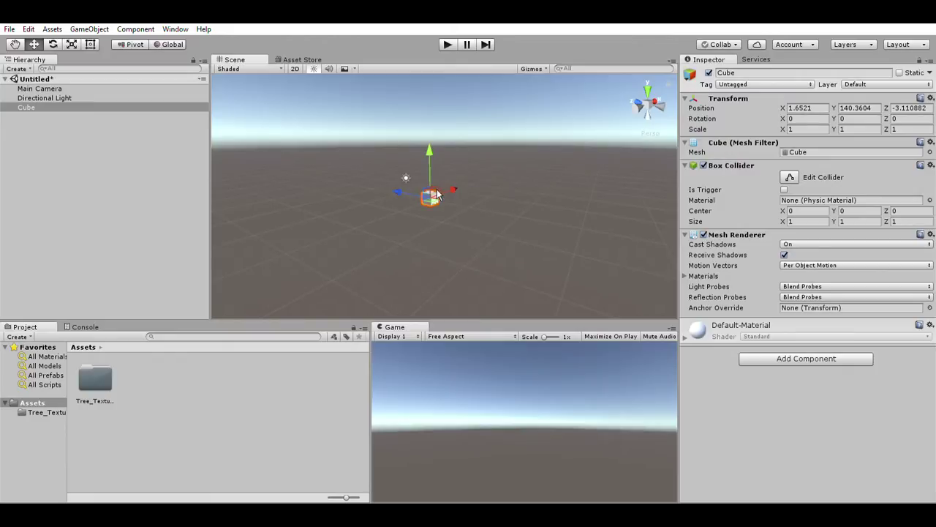
key(f)
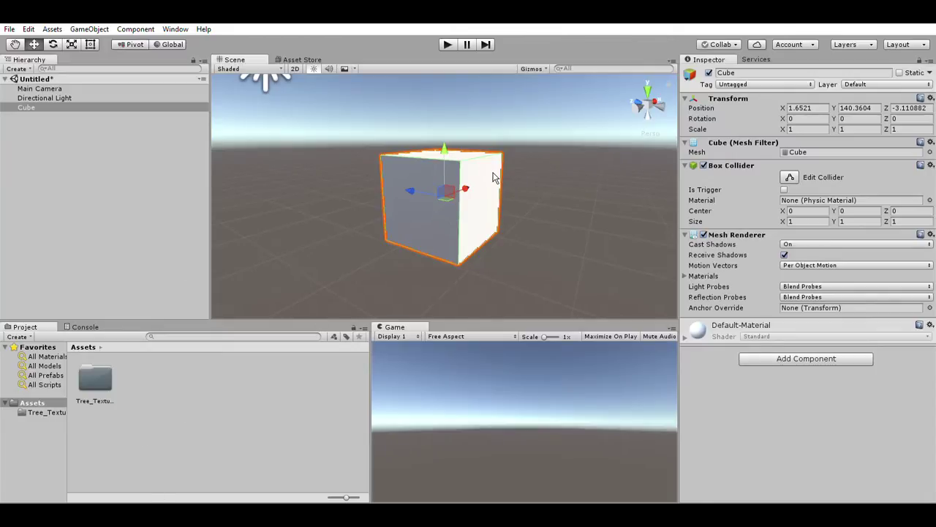
middle_drag(530, 162, 544, 195)
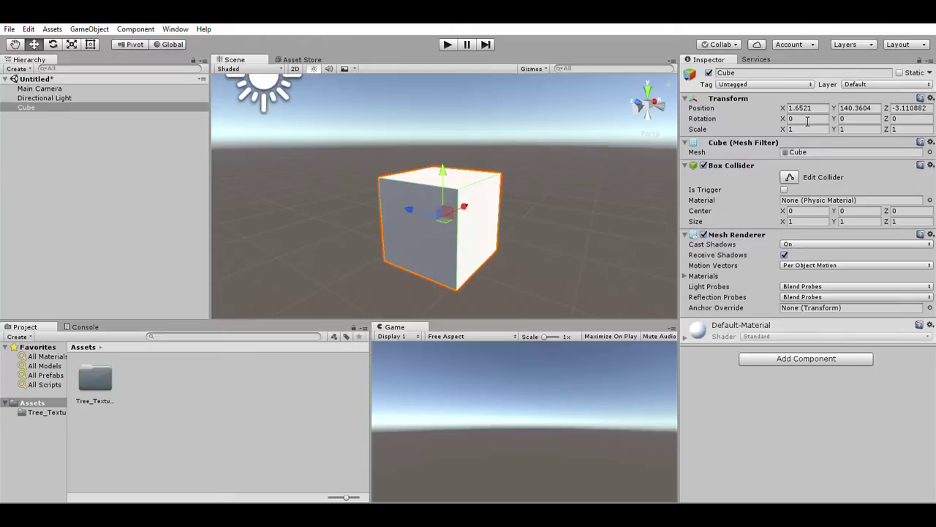
Scale the cube to 100 along X and 100 along Z to form a flat ground slab
click(807, 123)
drag(788, 122, 828, 122)
click(826, 129)
text(100)
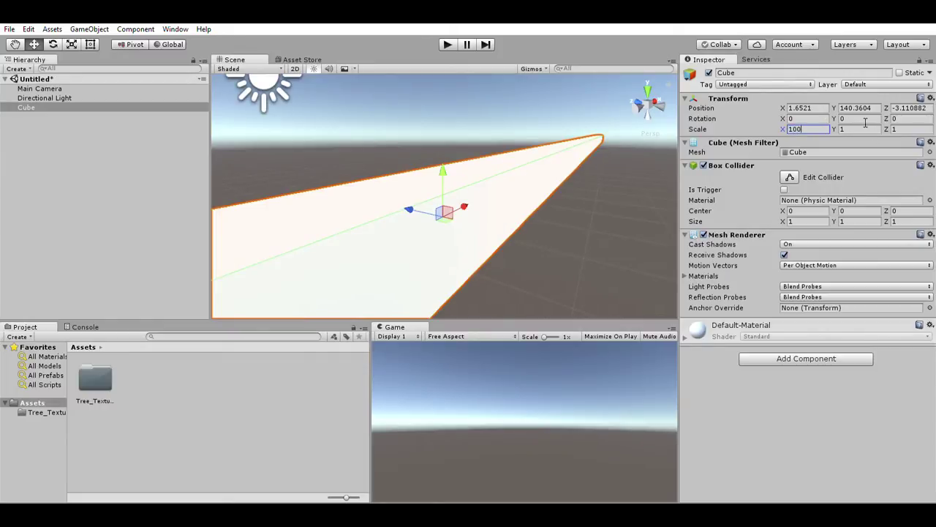
key(Tab)
key(Tab)
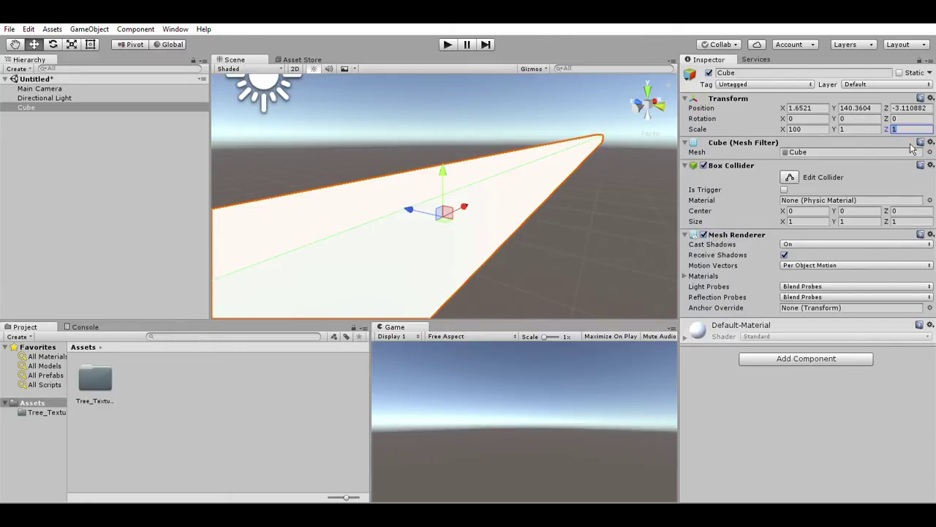
text(100)
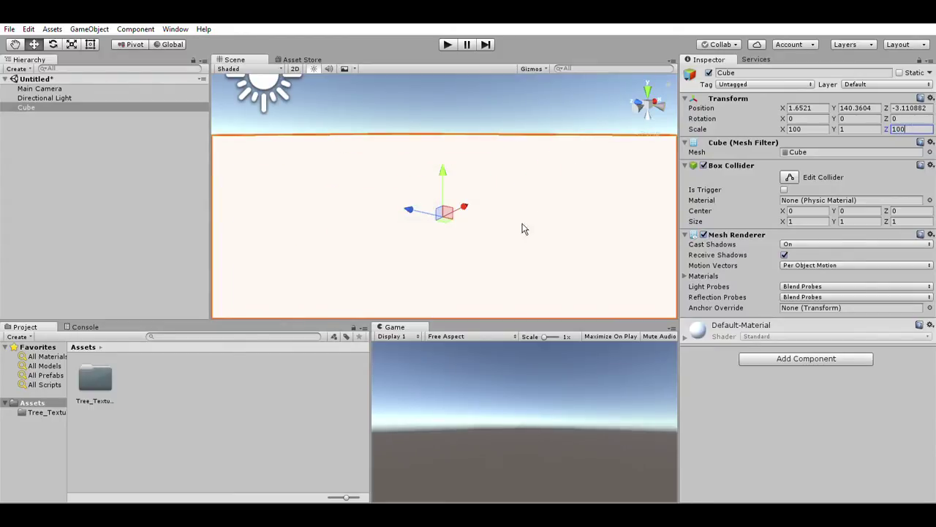
Examine the full extent of the enlarged cube in the Scene view and clear its selection
scroll(534, 226, down, 2)
scroll(534, 225, down, 5)
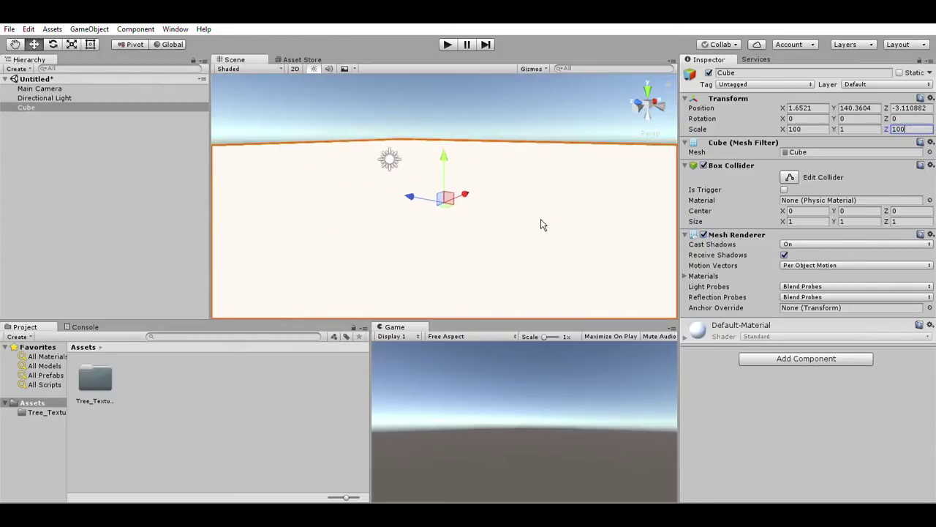
scroll(520, 233, down, 6)
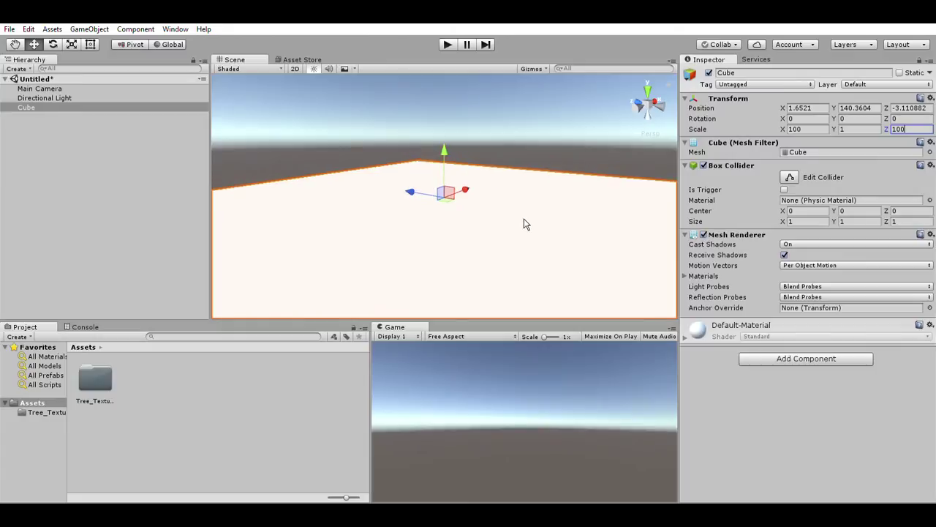
scroll(518, 227, up, 3)
scroll(518, 227, down, 3)
scroll(518, 226, down, 1)
key(alt)
alt+scroll(521, 226, up, 3)
alt+scroll(521, 227, down, 4)
alt+scroll(521, 226, up, 3)
alt+scroll(520, 226, down, 3)
alt+scroll(520, 226, up, 3)
alt+scroll(520, 227, down, 3)
alt+scroll(520, 227, up, 2)
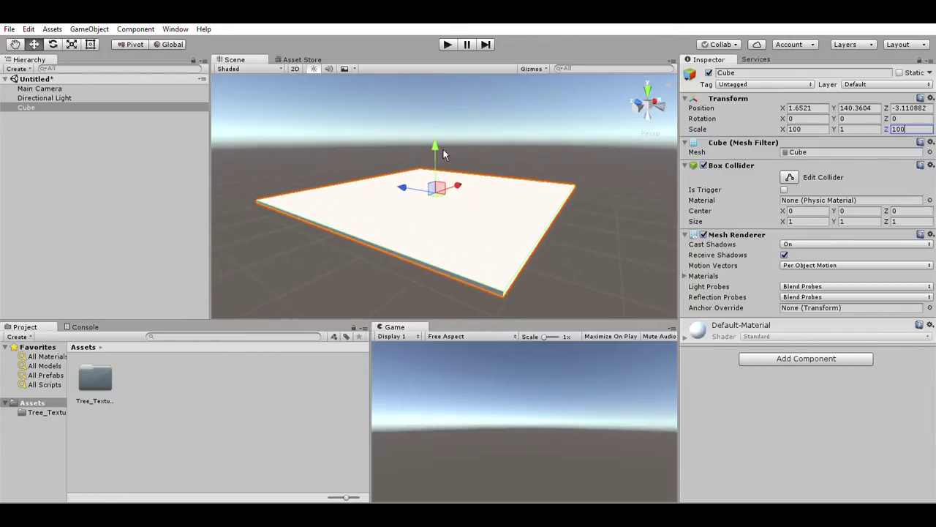
click(490, 135)
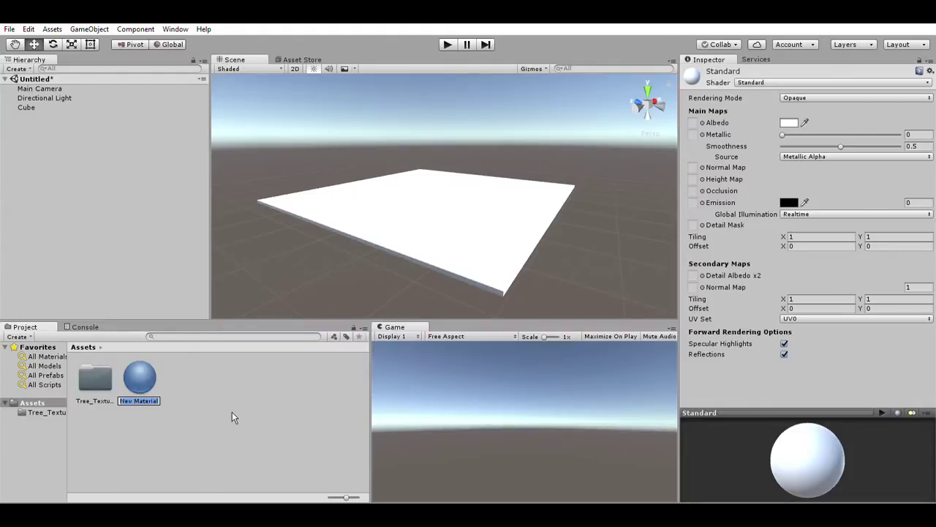
Create a material named "ground color" with a green albedo and apply it to the cube
text(ground color)
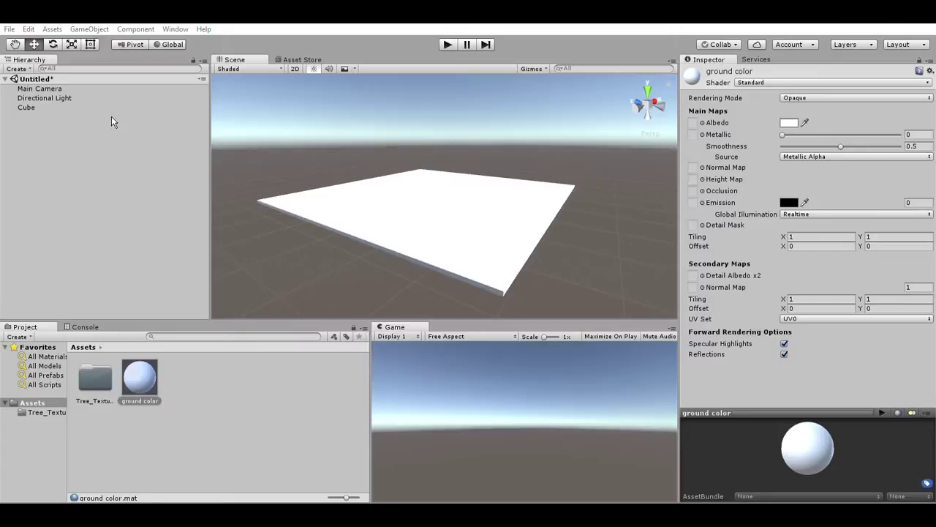
drag(30, 79, 49, 93)
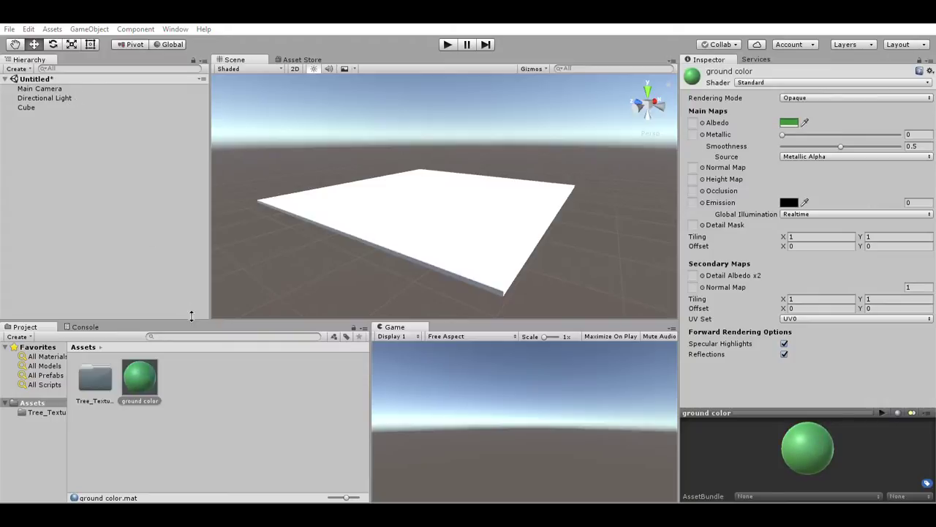
click(180, 372)
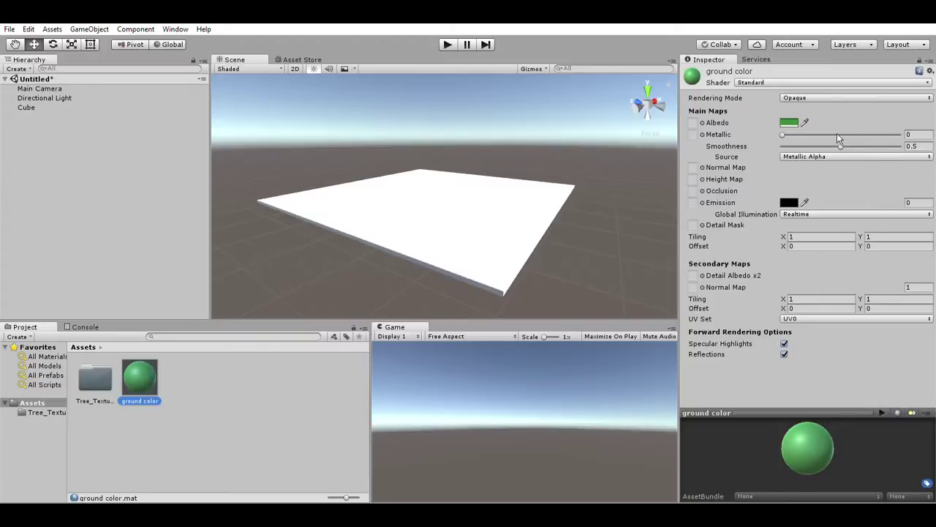
drag(144, 380, 412, 194)
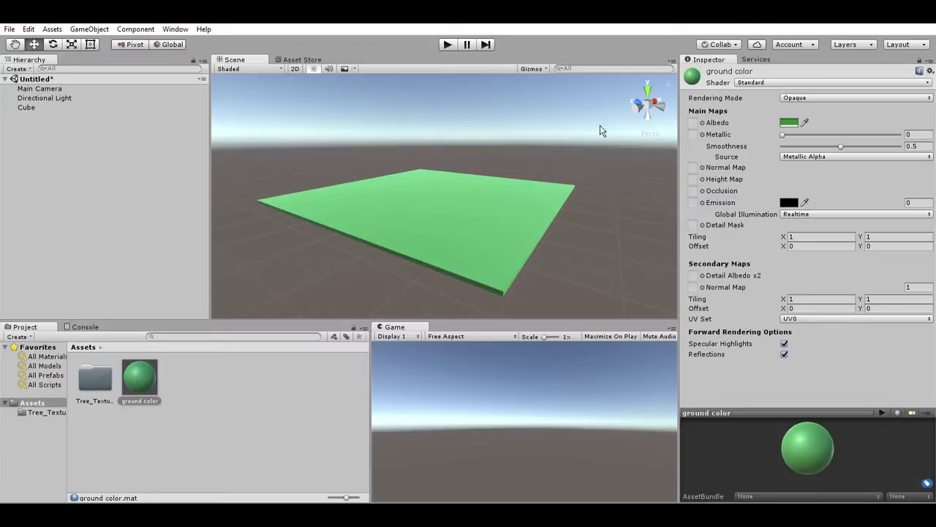
Set both Metallic and Smoothness of the ground color material to 0
drag(790, 134, 899, 140)
drag(841, 145, 722, 136)
drag(887, 130, 689, 141)
drag(758, 134, 700, 180)
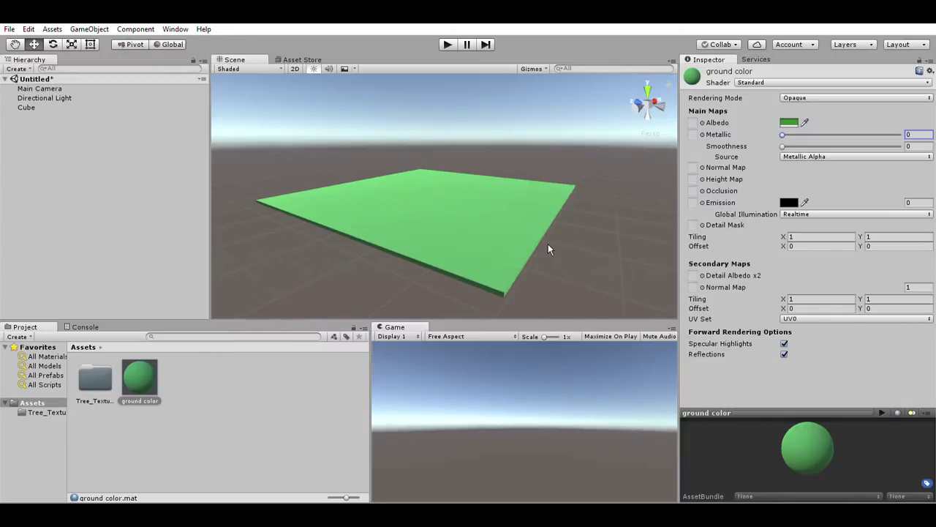
Select the green cube, inspect it from another side, and deselect it
scroll(545, 242, down, 2)
scroll(542, 234, up, 4)
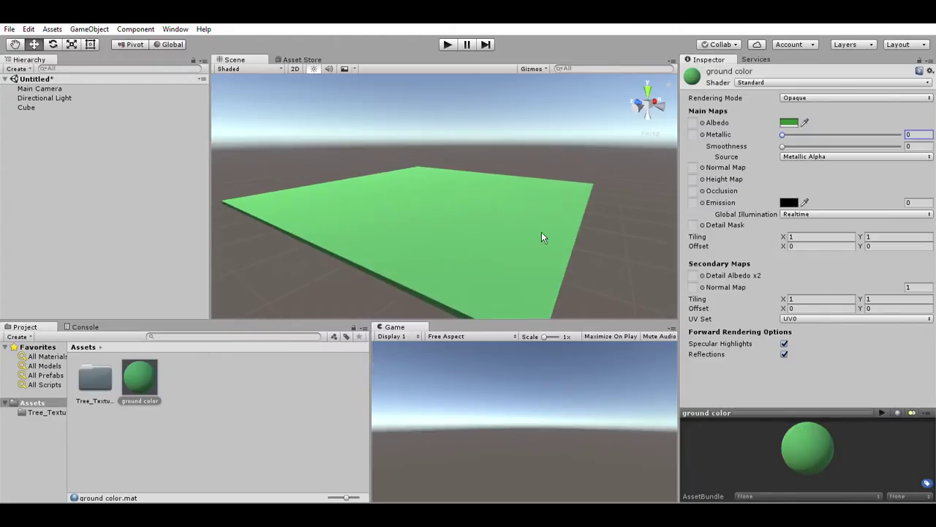
scroll(542, 238, down, 3)
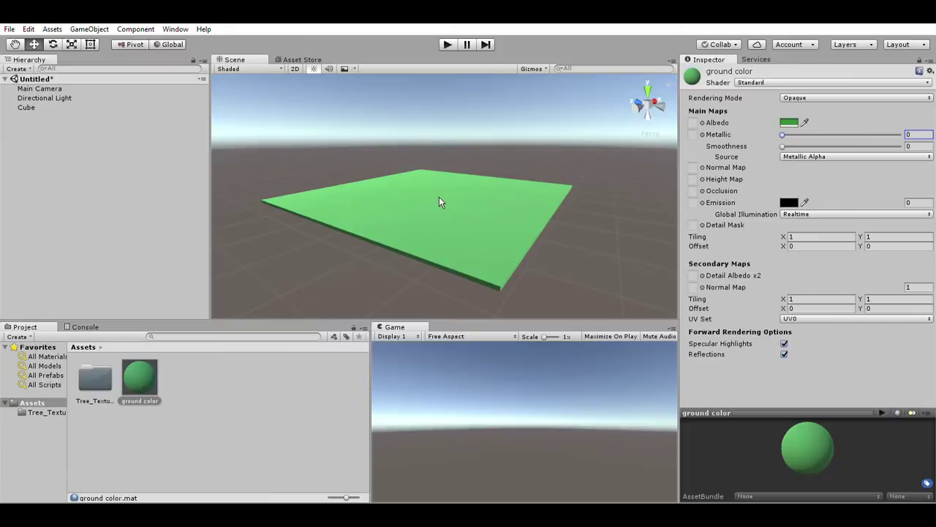
click(438, 197)
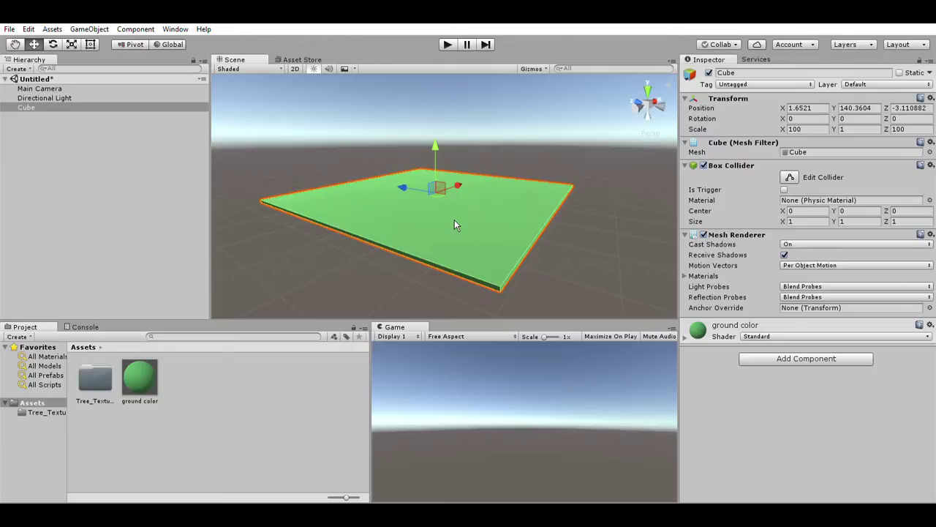
key(alt)
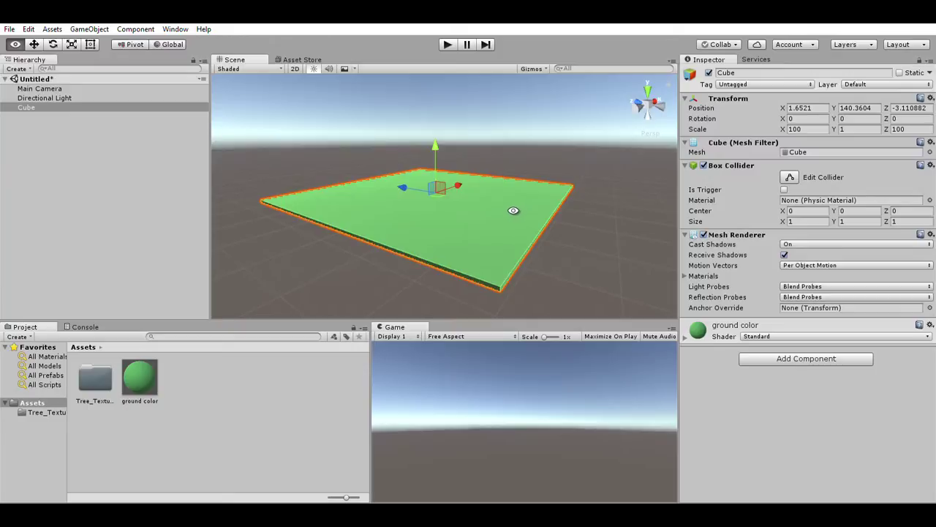
alt+drag(611, 204, 317, 183)
alt+drag(564, 188, 646, 143)
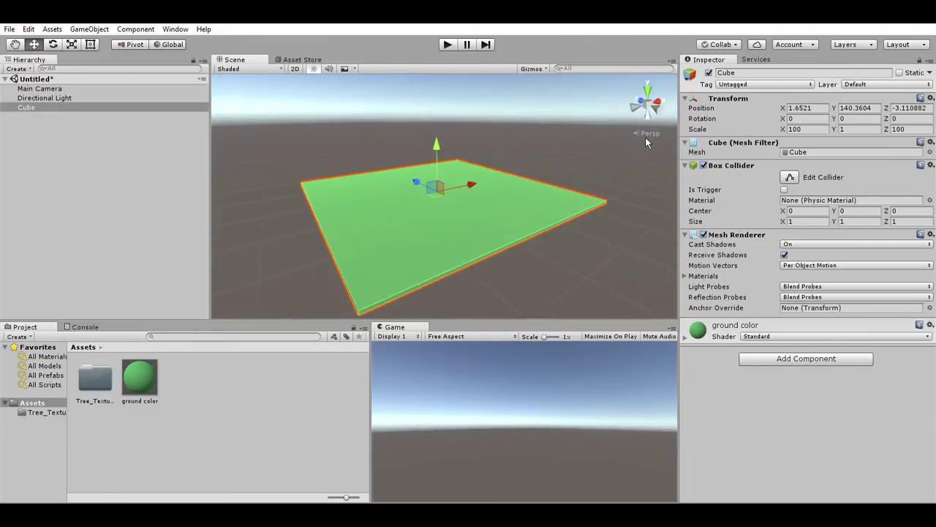
click(543, 134)
Examine the green ground slab's surface and near corner from close up, farther away and a higher angle
scroll(475, 179, up, 2)
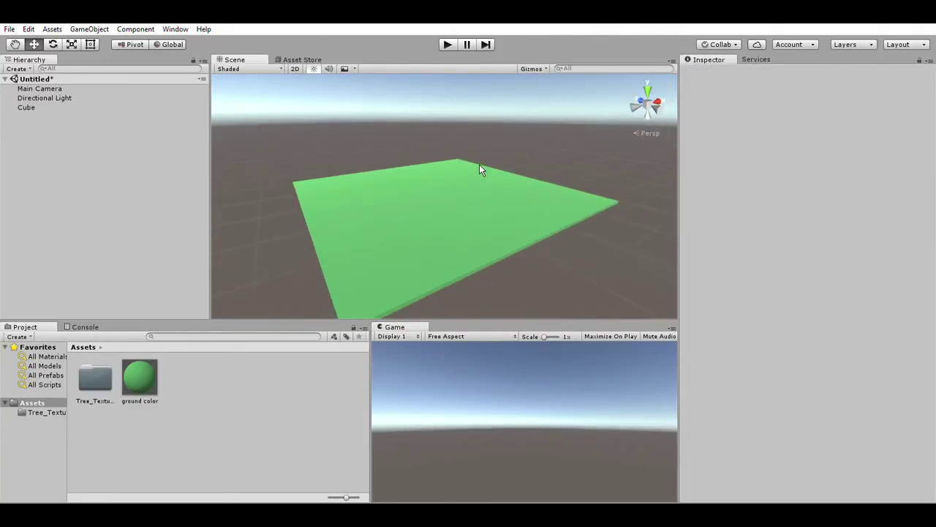
scroll(480, 168, up, 1)
key(alt)
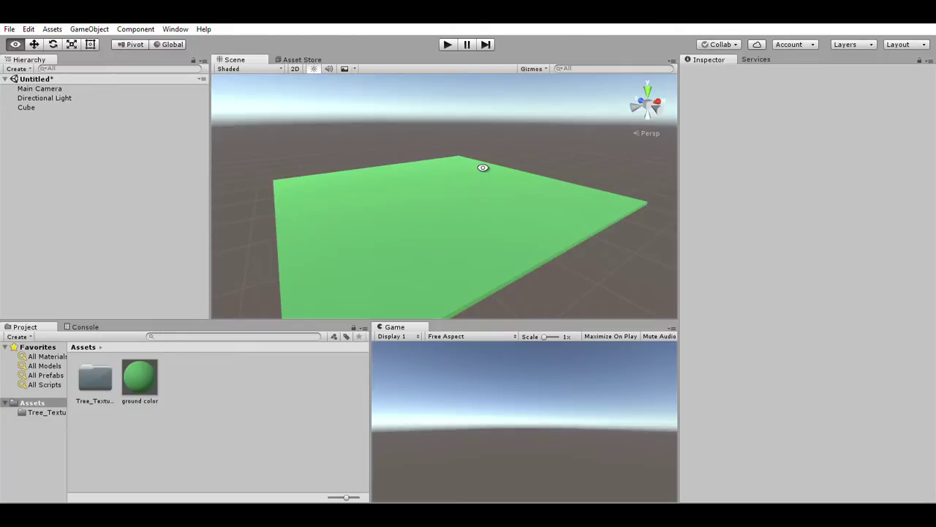
alt+scroll(485, 175, down, 4)
alt+scroll(484, 182, up, 8)
alt+scroll(483, 187, down, 5)
alt+drag(485, 195, 457, 288)
scroll(457, 290, up, 5)
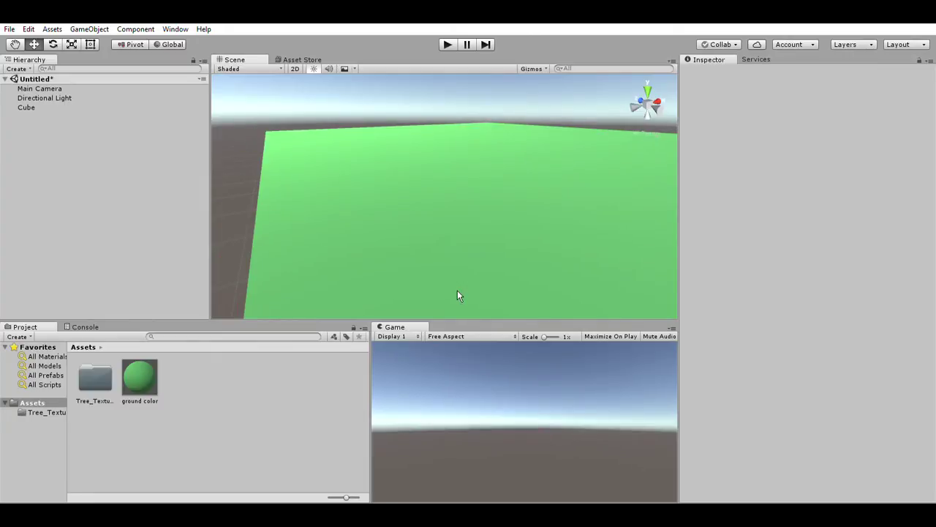
scroll(457, 291, down, 5)
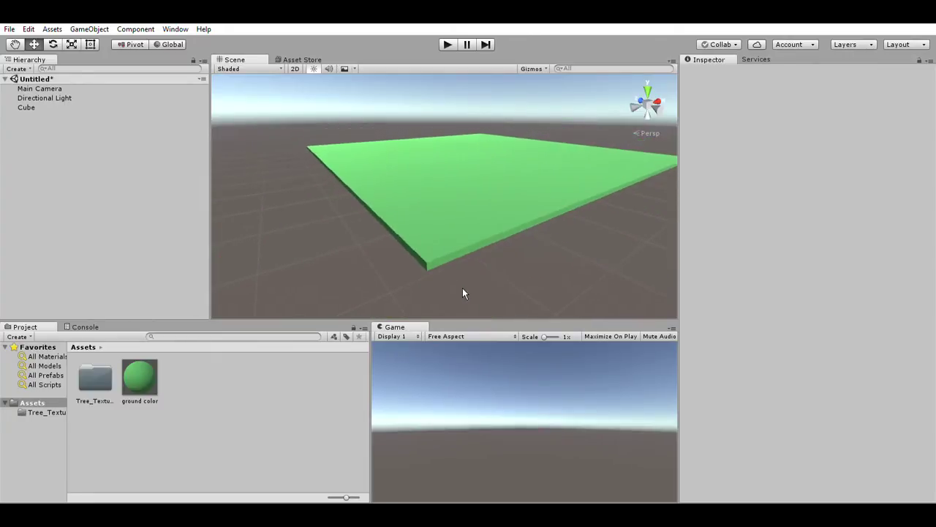
scroll(439, 272, down, 3)
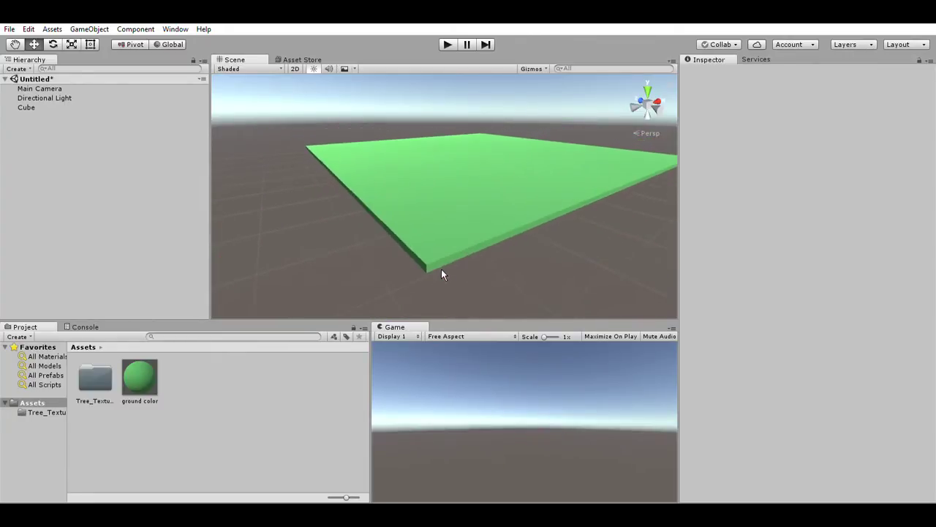
scroll(441, 272, up, 3)
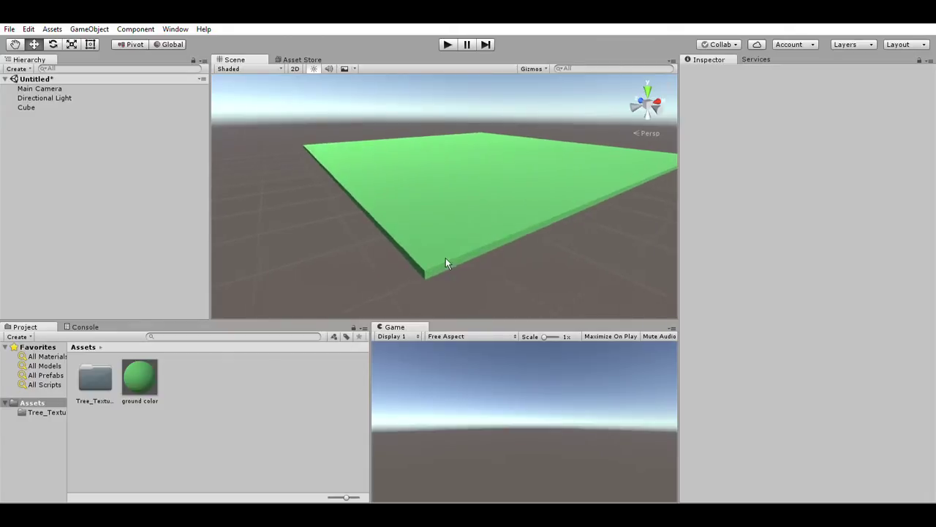
scroll(447, 264, up, 2)
scroll(450, 268, down, 1)
alt+drag(452, 271, 444, 264)
scroll(443, 261, up, 5)
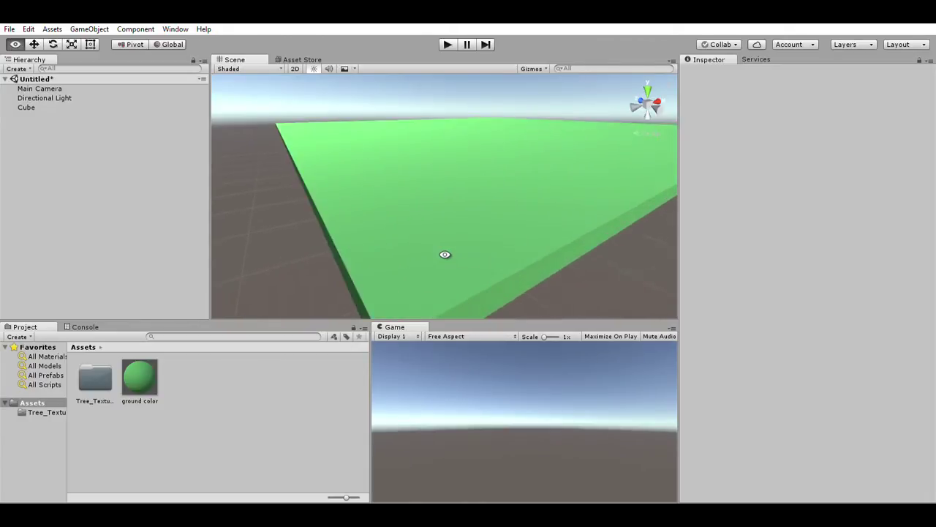
scroll(438, 262, down, 4)
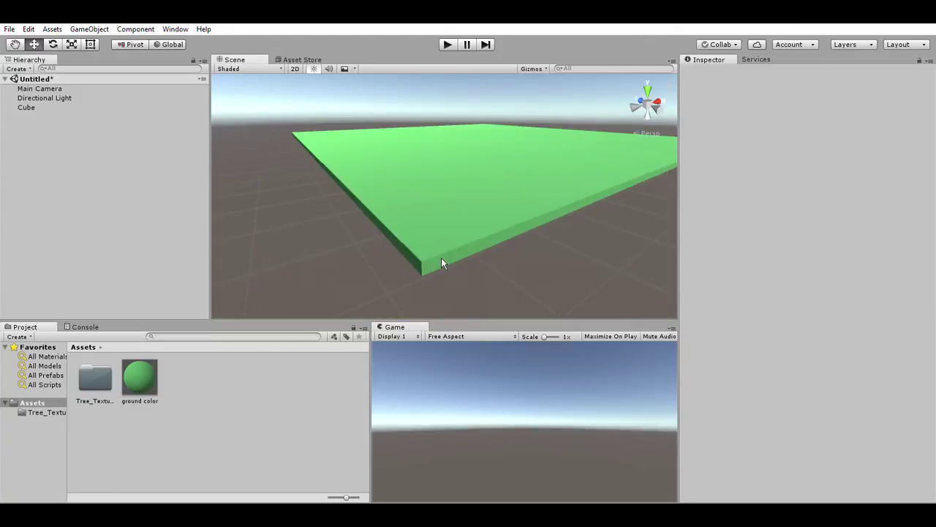
scroll(441, 262, up, 4)
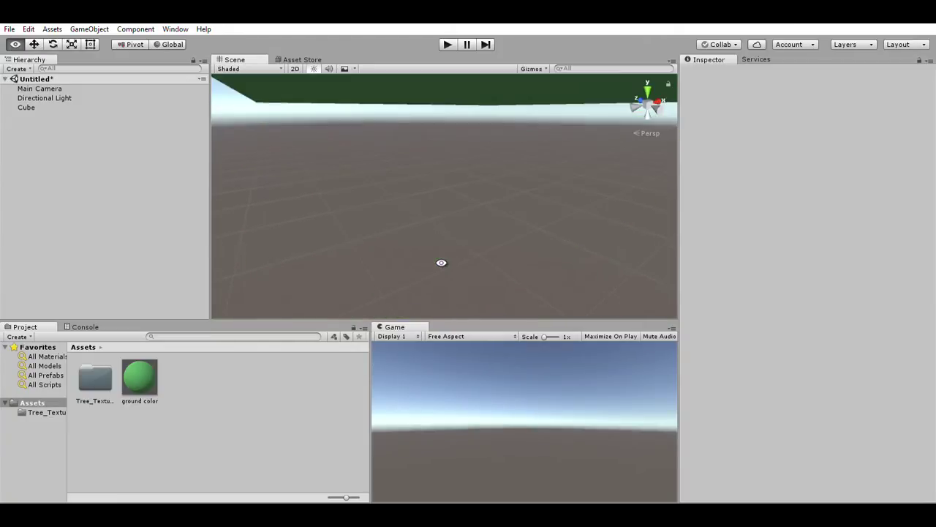
scroll(441, 262, down, 3)
scroll(439, 259, up, 5)
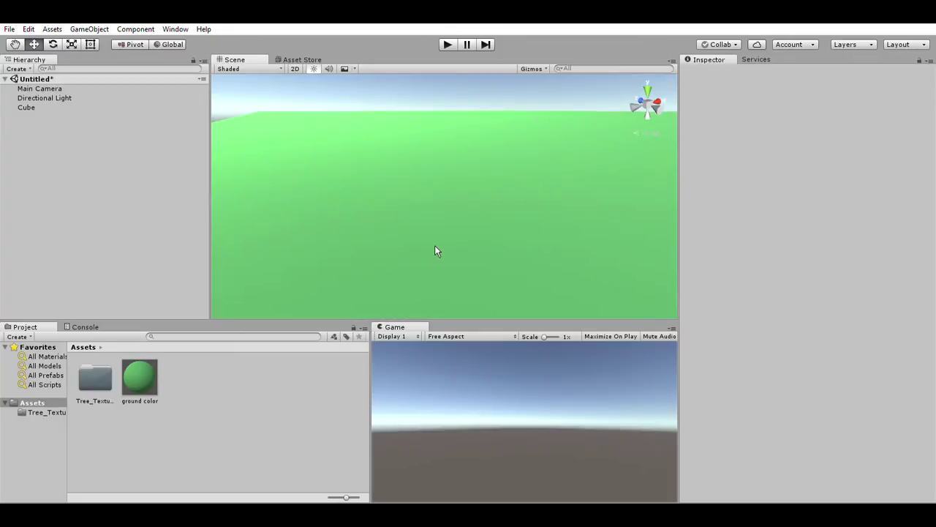
scroll(436, 247, down, 2)
scroll(437, 246, down, 4)
mouse_move(468, 224)
middle_down()
mouse_move(443, 271)
mouse_move(485, 236)
mouse_move(470, 233)
middle_up()
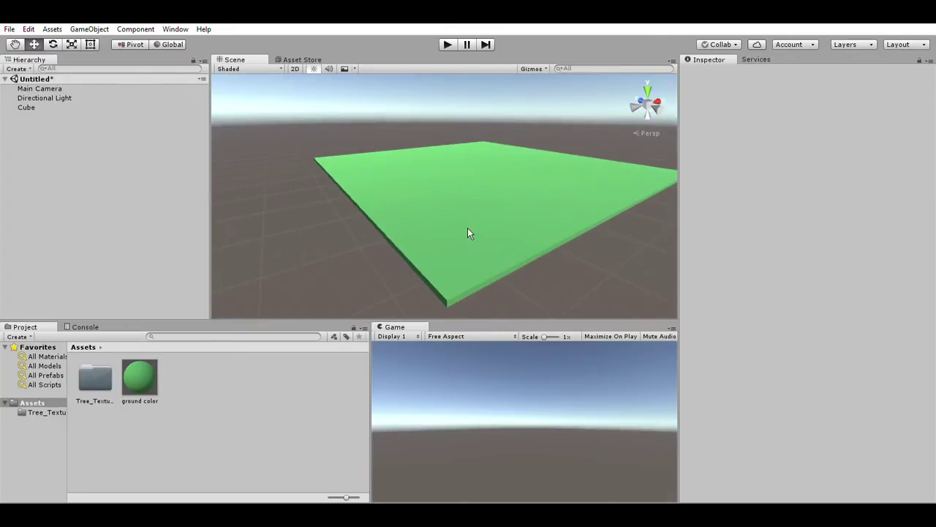
middle_drag(477, 202, 460, 216)
right_drag(460, 221, 486, 226)
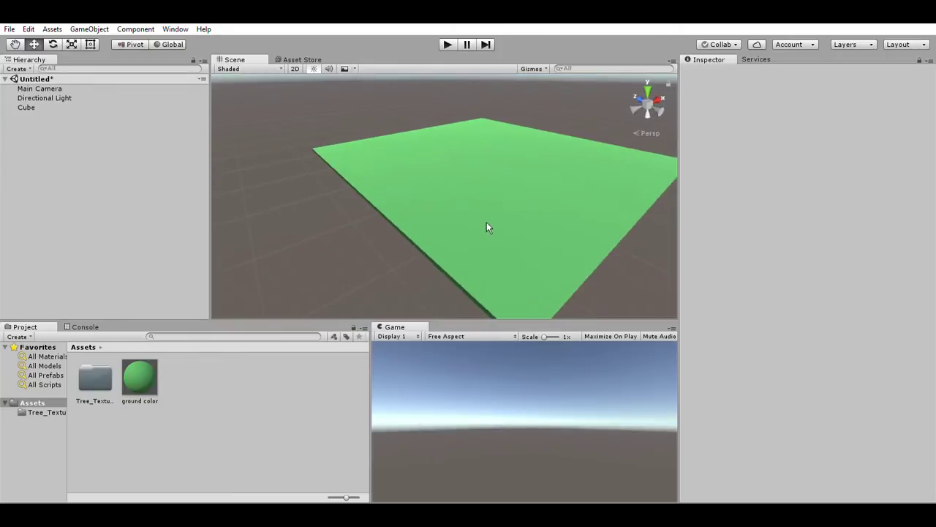
Frame the cube in the scene and adjust the pane borders to enlarge the Project and Game views and slightly widen the Inspector
double_click(38, 101)
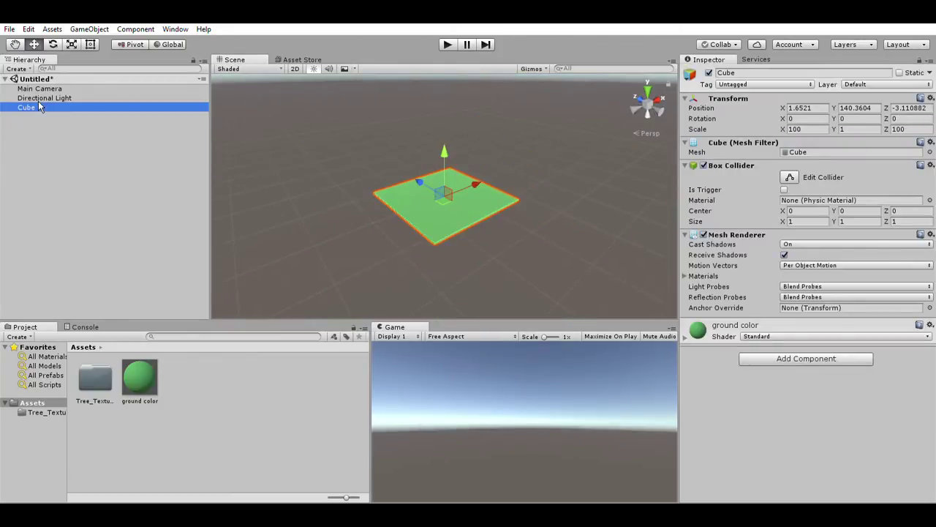
scroll(571, 266, up, 5)
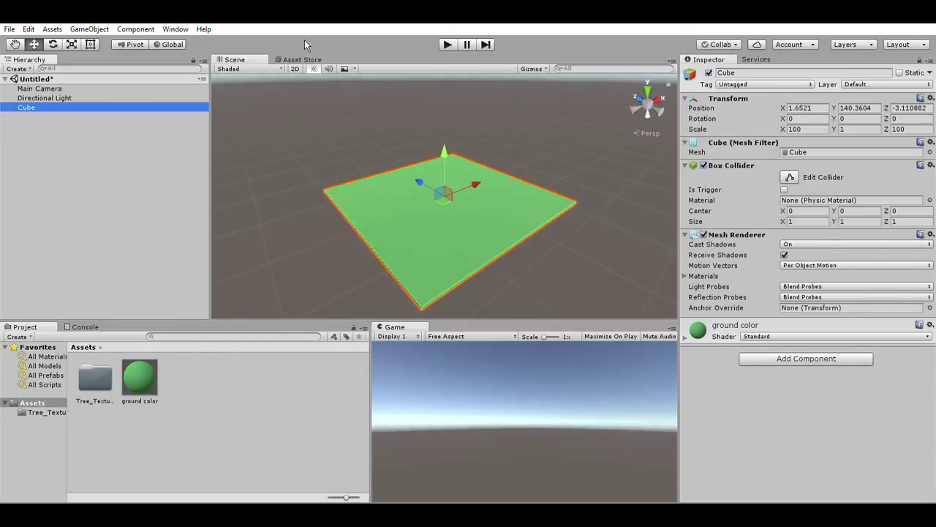
drag(645, 319, 619, 281)
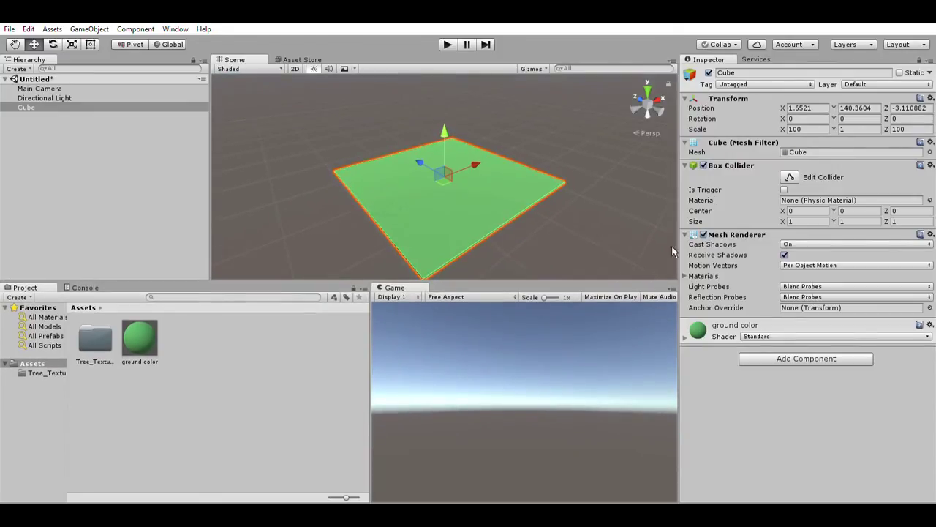
drag(681, 236, 677, 215)
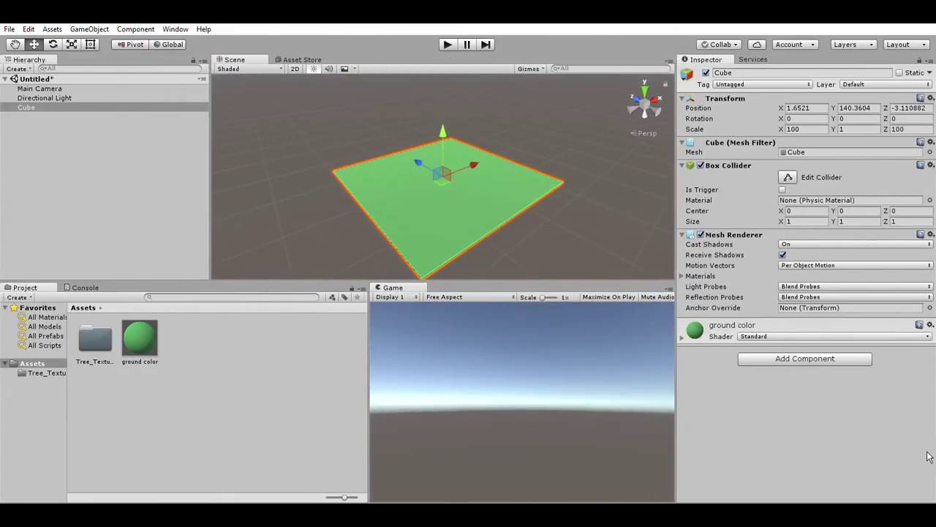
Examine the green ground slab from closer up and from a lower angle with the horizon in view
key(q)
drag(558, 258, 560, 230)
key(w)
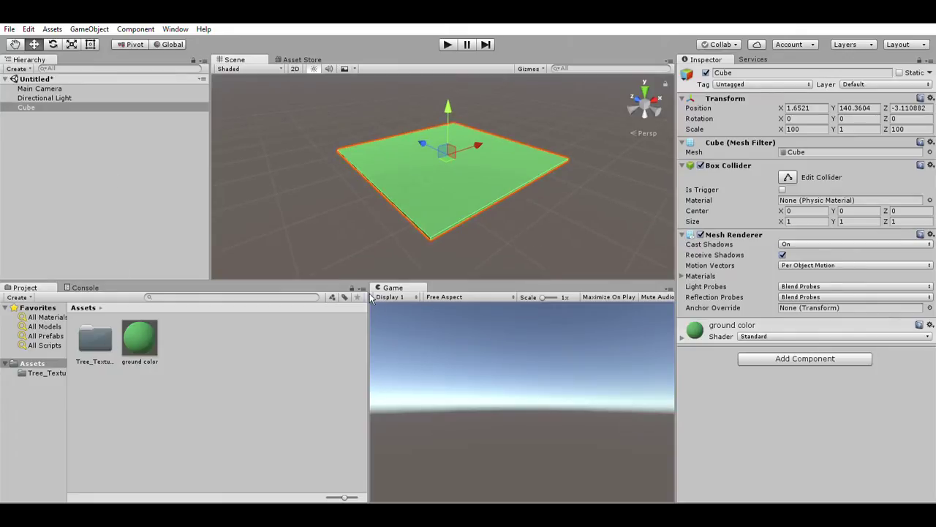
scroll(597, 180, up, 4)
scroll(589, 183, down, 2)
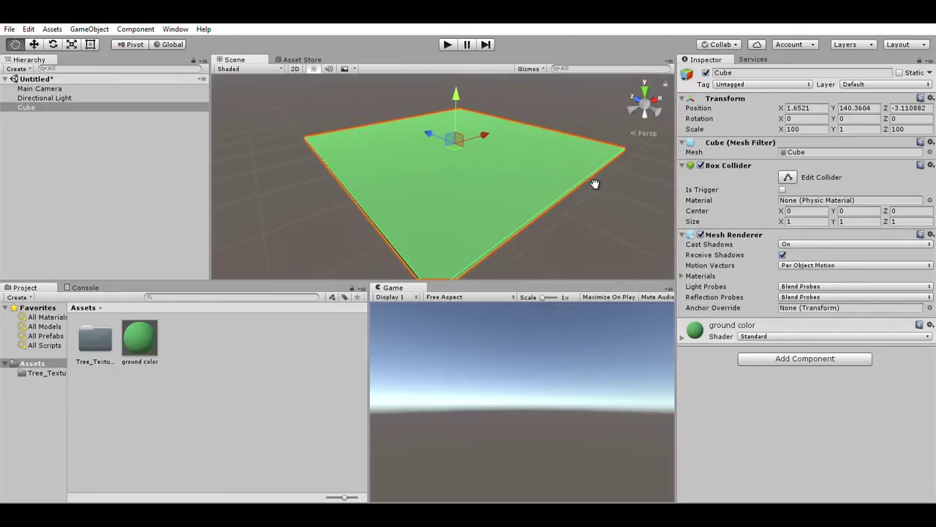
scroll(588, 189, up, 2)
alt+drag(588, 193, 575, 162)
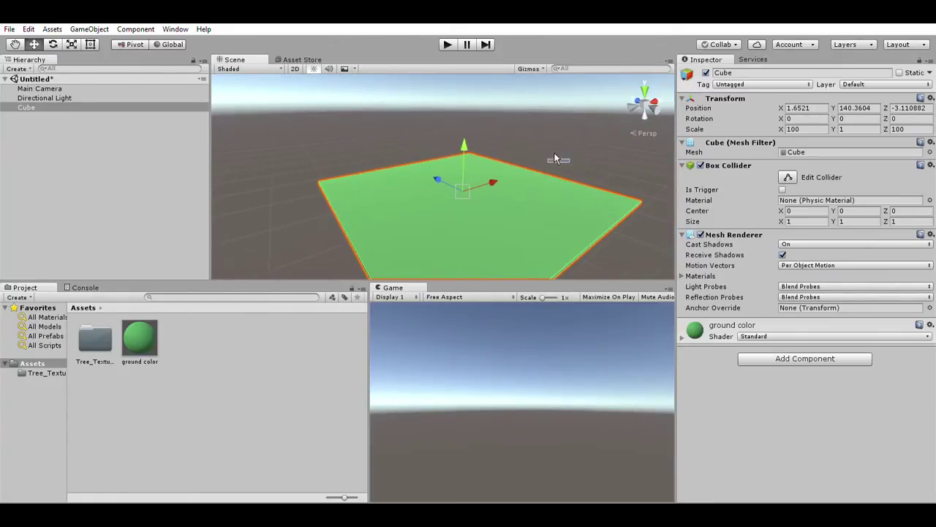
Raise the directional light above the ground to Y 172
drag(571, 129, 424, 186)
drag(353, 204, 548, 119)
click(65, 97)
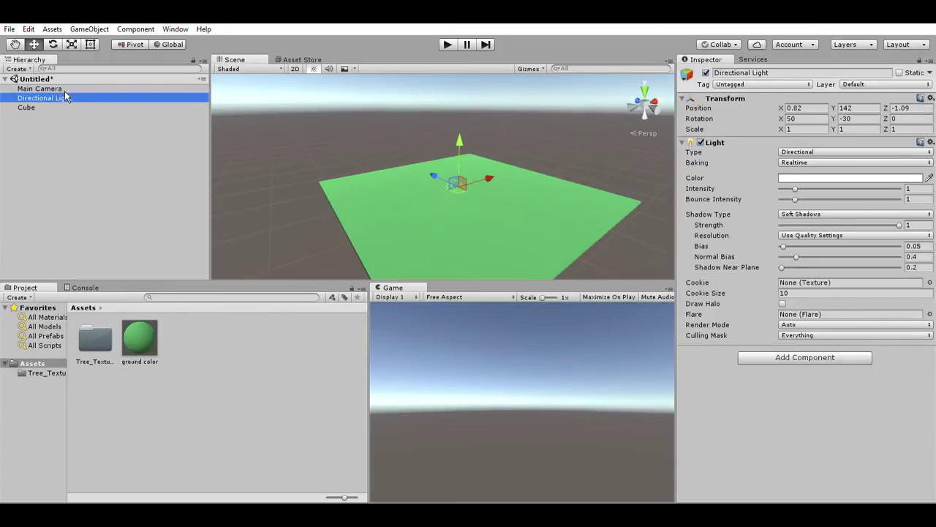
drag(465, 133, 470, 112)
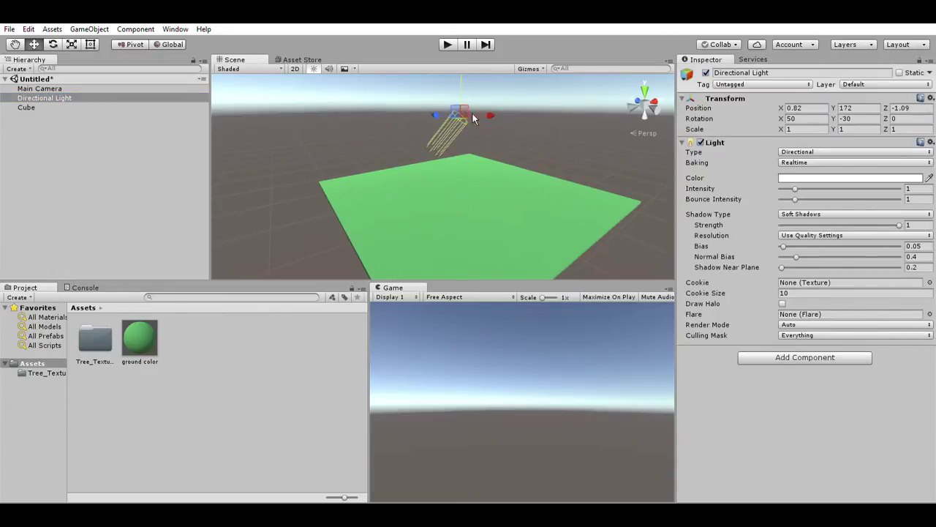
Delete the directional light to inspect the ground without it, and undo the deletion
click(41, 94)
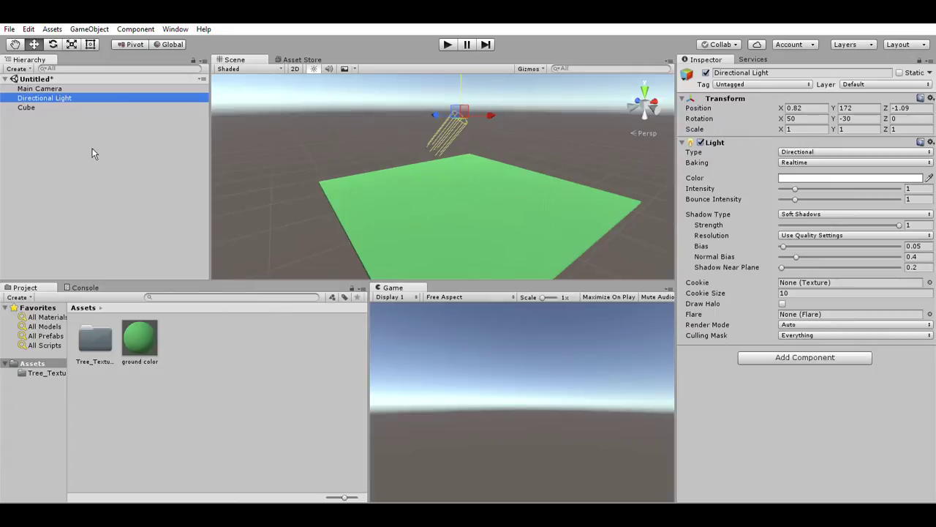
key(Delete)
middle_drag(500, 105, 469, 71)
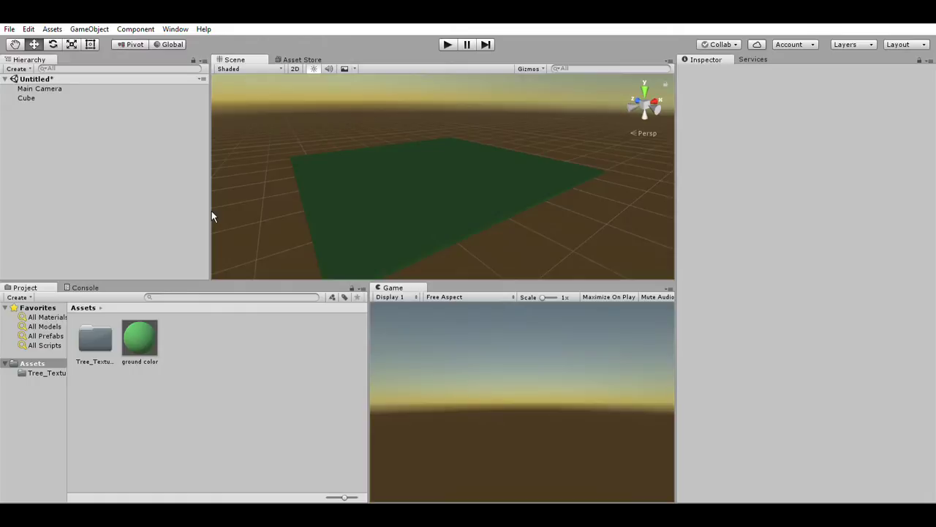
key(ctrl+z)
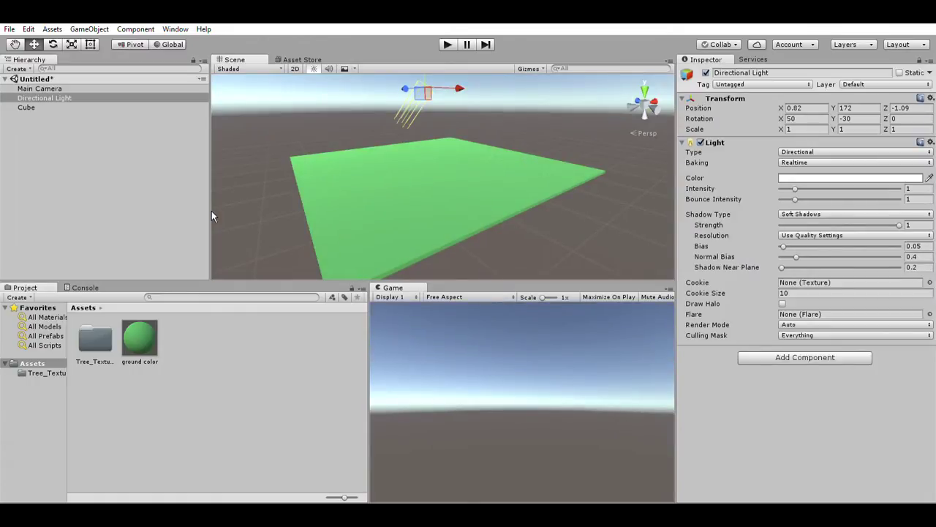
middle_drag(587, 122, 572, 150)
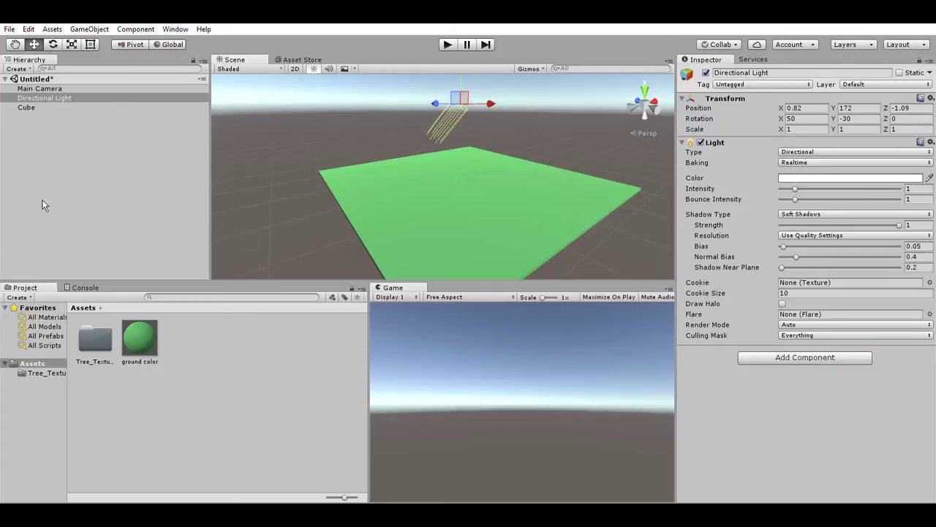
Rename the cube in the hierarchy as "ground"
click(19, 145)
click(29, 107)
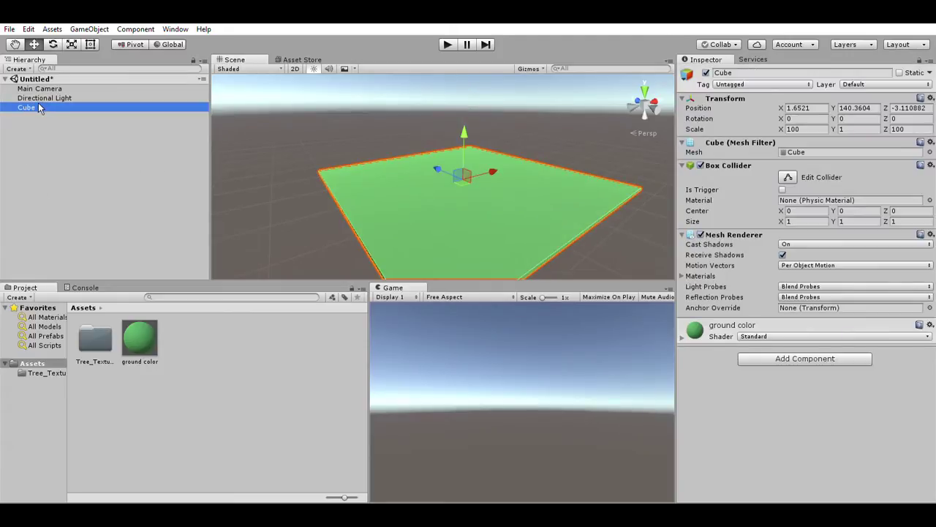
click(41, 107)
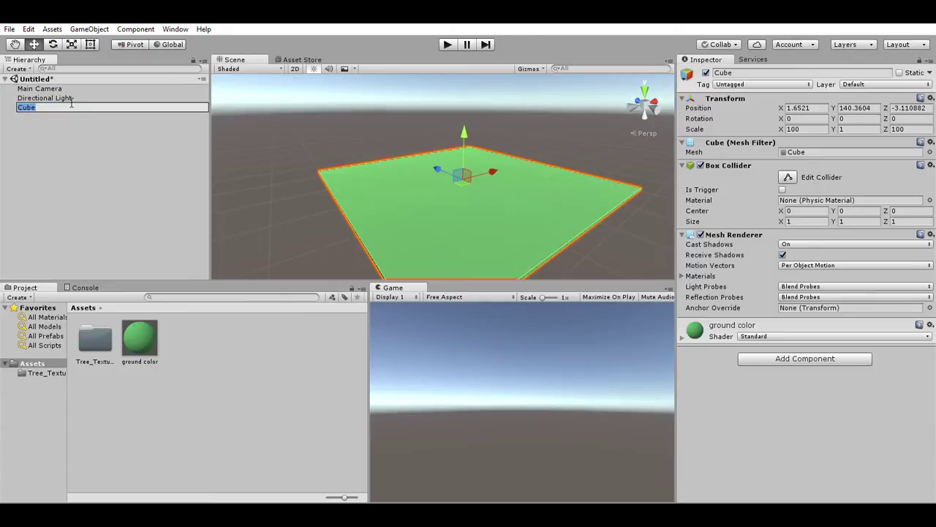
text(ground)
key(Return)
Add a Tree object to the scene and frame it in the Scene view
click(66, 119)
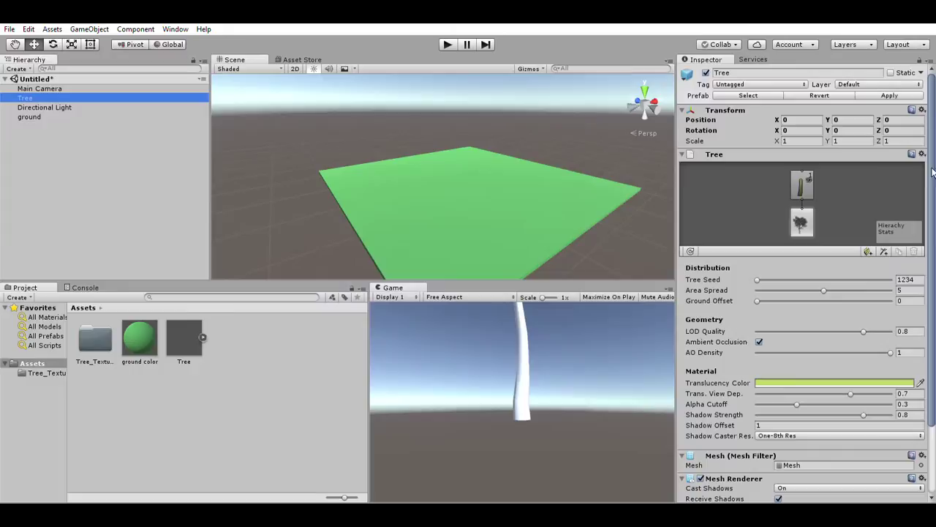
mouse_move(485, 199)
middle_down()
mouse_move(485, 190)
mouse_move(491, 211)
mouse_move(480, 212)
middle_up()
scroll(480, 211, up, 3)
scroll(474, 209, up, 1)
scroll(477, 206, down, 4)
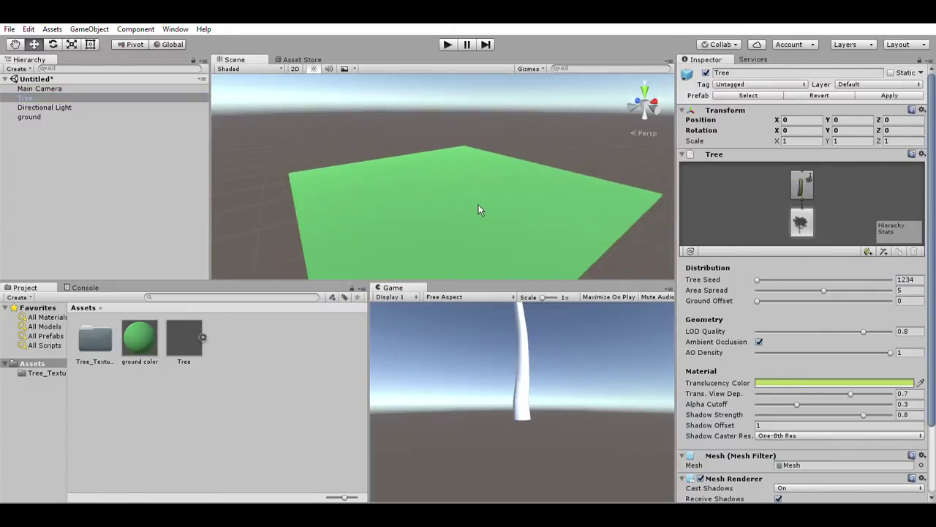
double_click(78, 92)
scroll(494, 197, down, 5)
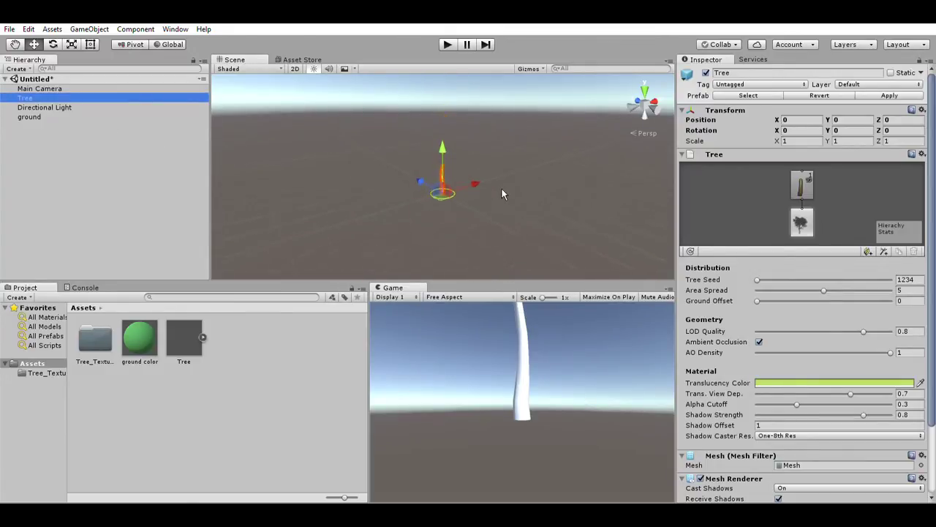
middle_drag(523, 144, 554, 176)
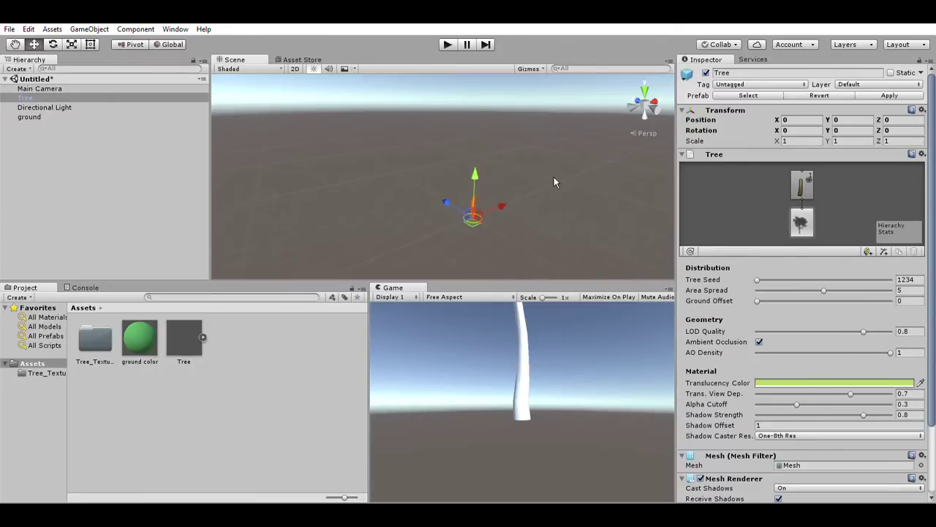
Select the tree below the ground slab and raise it vertically towards the slab's height
click(550, 190)
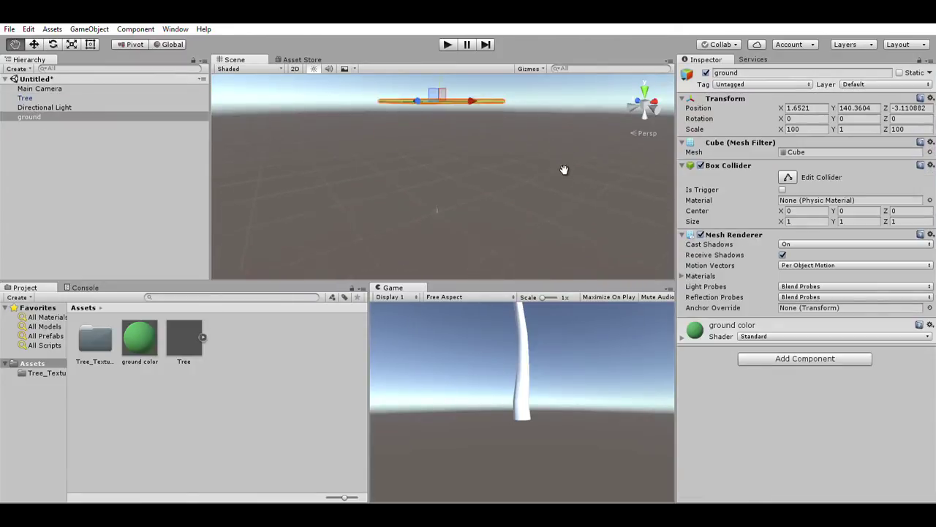
click(442, 212)
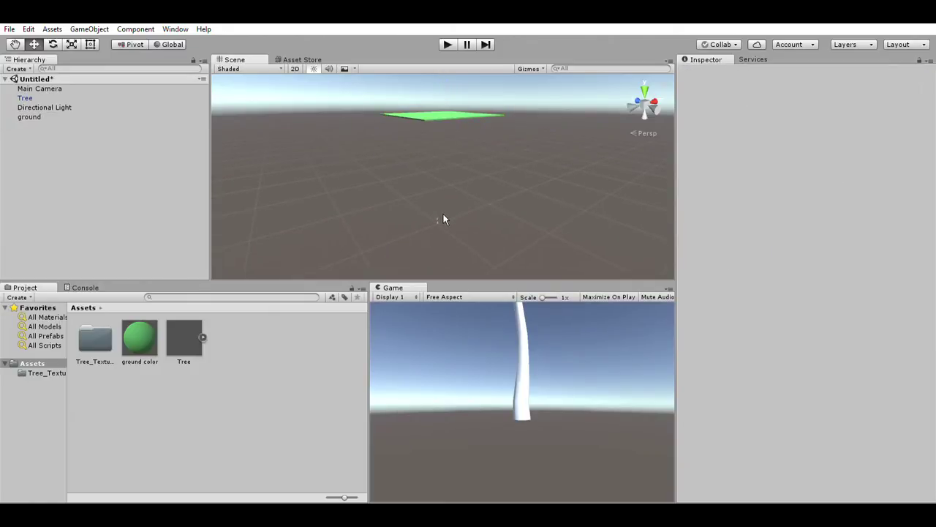
click(443, 214)
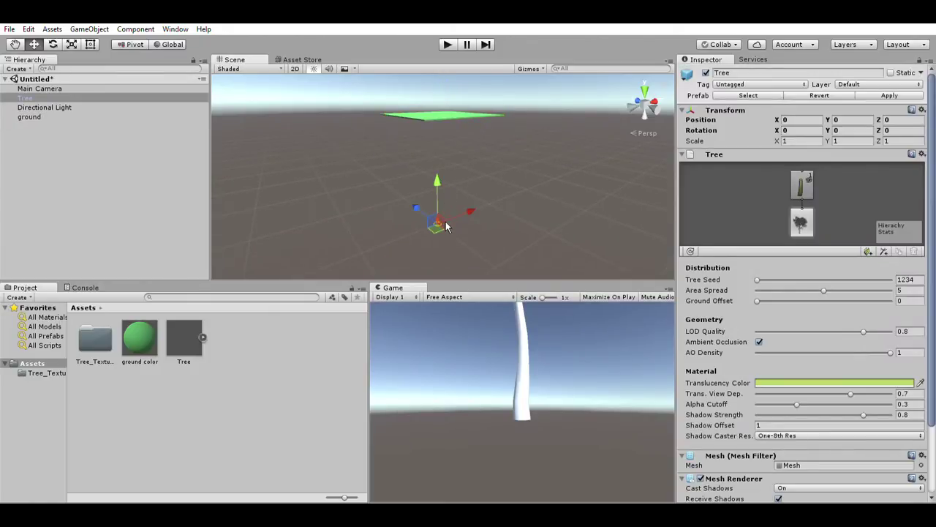
scroll(450, 223, up, 3)
scroll(453, 226, down, 2)
drag(443, 182, 489, 82)
scroll(524, 134, up, 2)
middle_drag(545, 135, 556, 199)
scroll(533, 188, up, 1)
scroll(533, 188, up, 2)
scroll(541, 196, up, 4)
Position the tree on the green ground's surface at X 12.7, Y 140.8, Z -16.4
middle_drag(503, 162, 494, 216)
drag(414, 198, 662, 179)
alt+drag(742, 181, 439, 228)
drag(428, 170, 452, 185)
drag(434, 133, 453, 117)
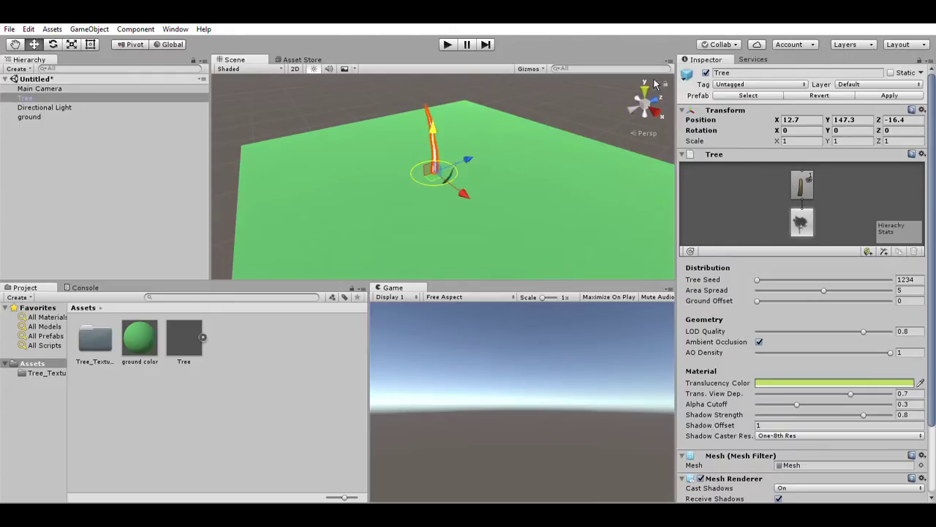
alt+drag(516, 156, 560, 150)
drag(501, 120, 501, 144)
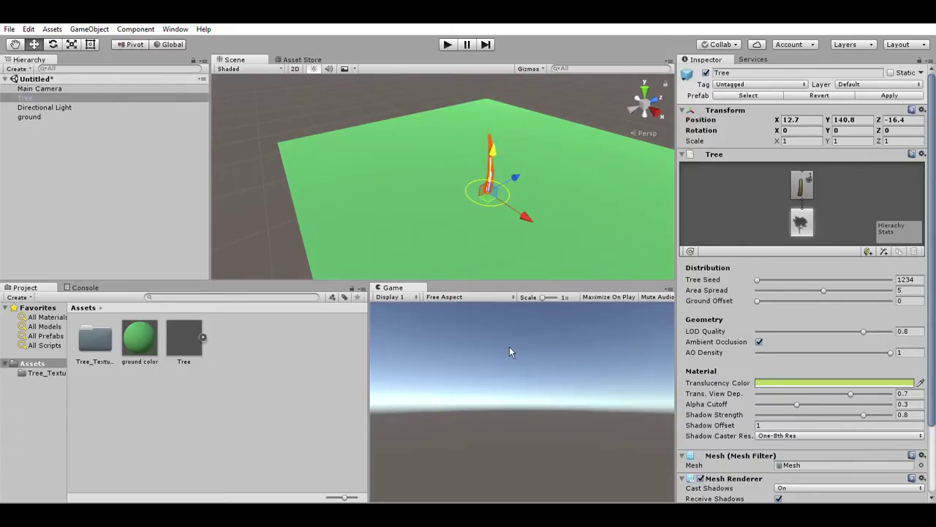
Select the Main Camera and raise it from near the scene origin towards the green ground's height
scroll(539, 197, down, 5)
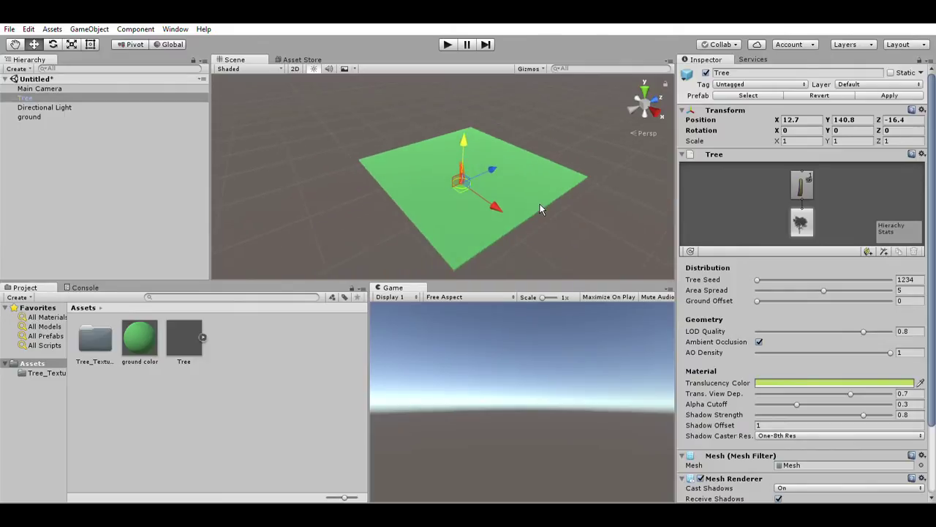
scroll(539, 205, down, 4)
middle_drag(533, 210, 533, 148)
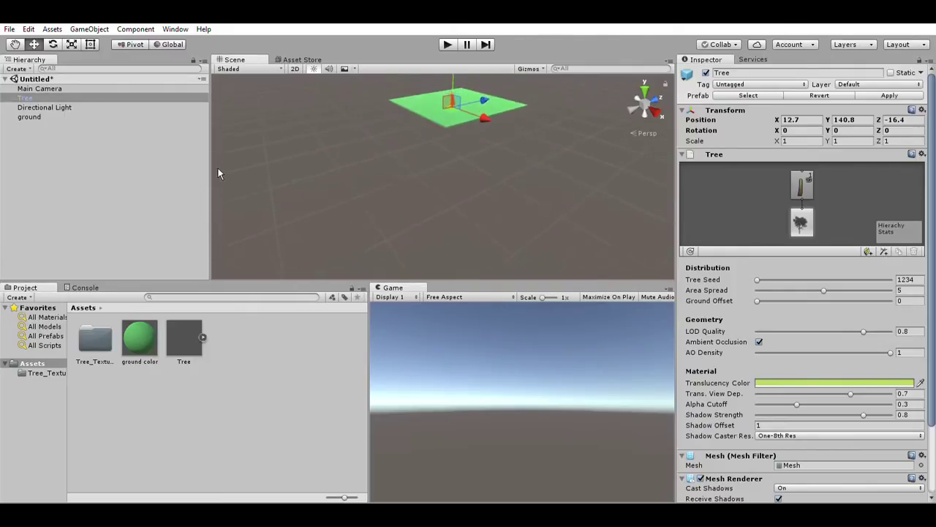
double_click(45, 90)
drag(441, 91, 528, 208)
scroll(524, 205, down, 18)
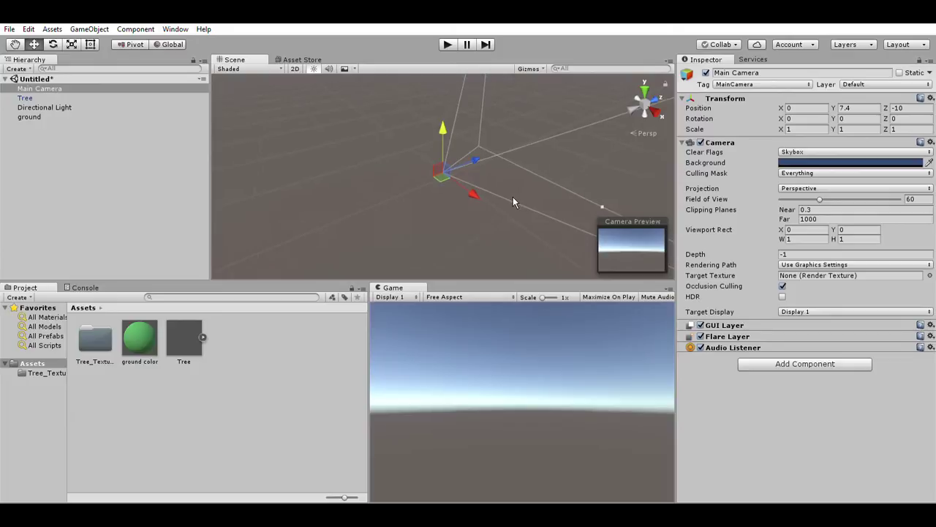
scroll(512, 199, down, 3)
drag(438, 140, 535, 254)
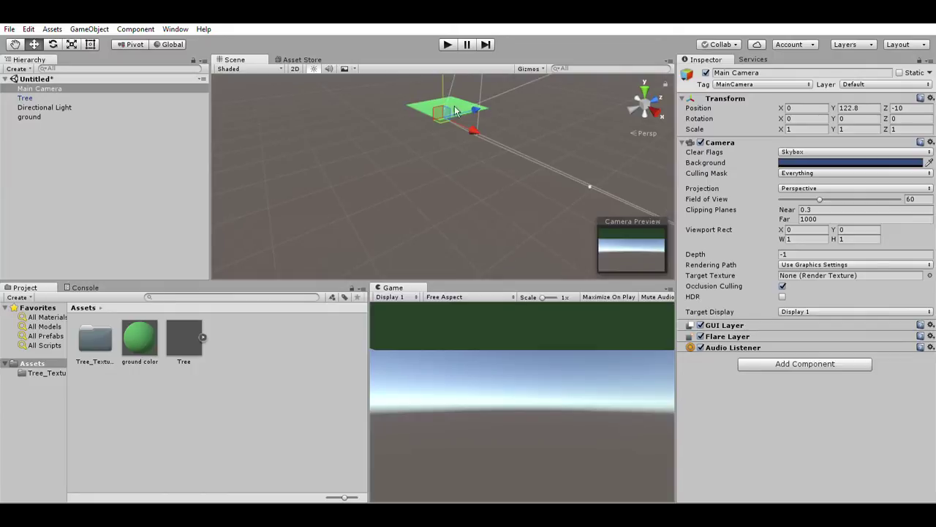
Position the Main Camera at X 11.4, Y 145, Z -38, facing the tree on the ground
scroll(481, 206, up, 3)
mouse_move(505, 205)
middle_down()
mouse_move(516, 219)
mouse_move(502, 209)
middle_up()
drag(444, 141, 468, 170)
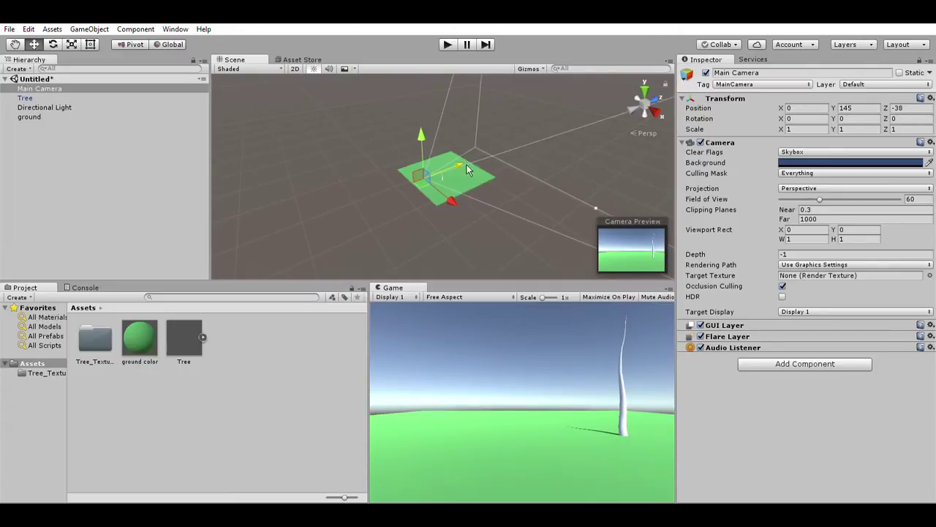
drag(462, 201, 471, 195)
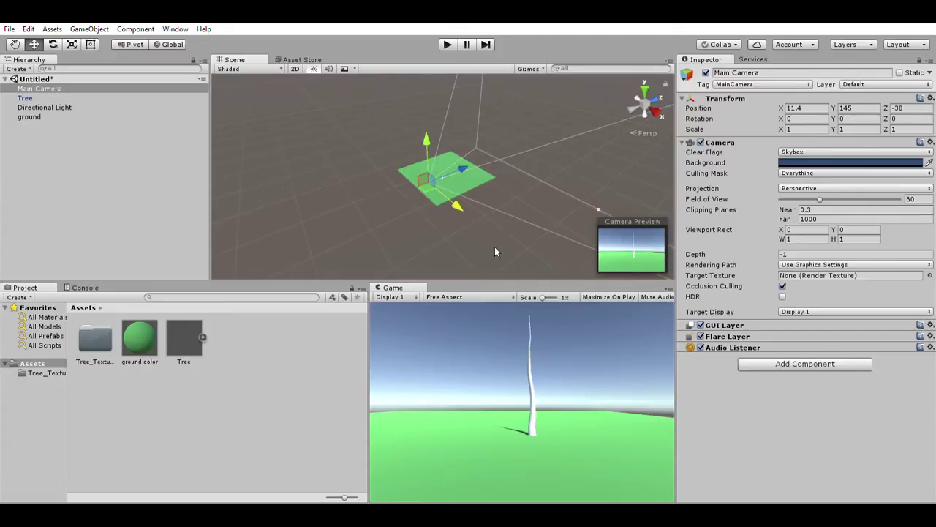
Select the tree on the ground and its branch group node to show the branch settings
scroll(490, 210, up, 8)
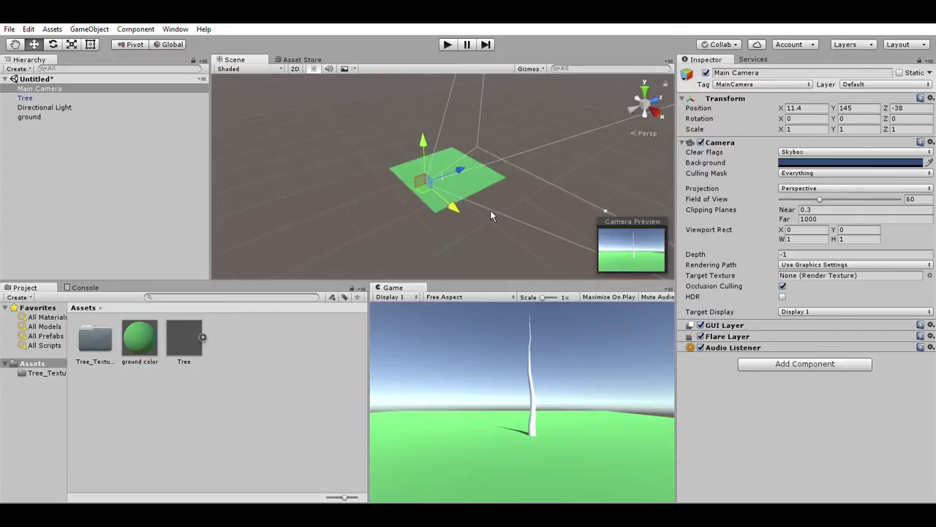
click(528, 137)
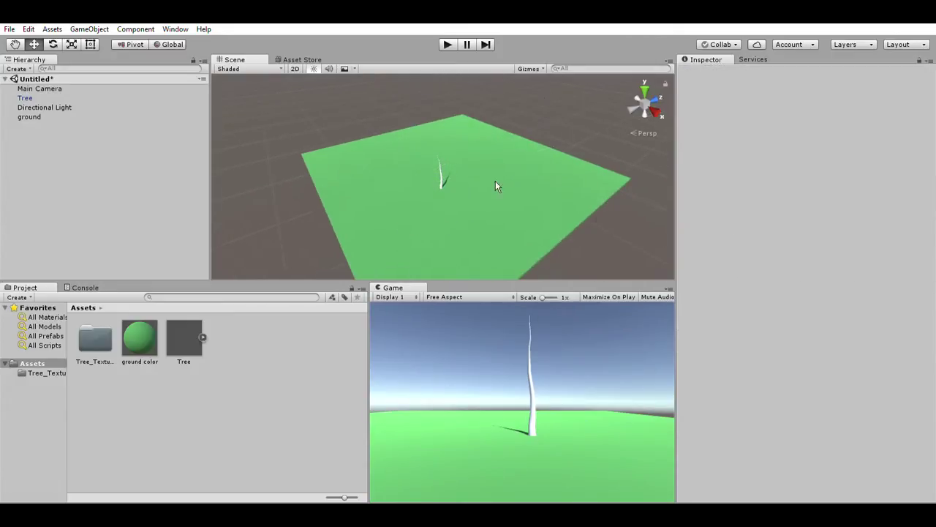
scroll(422, 150, up, 10)
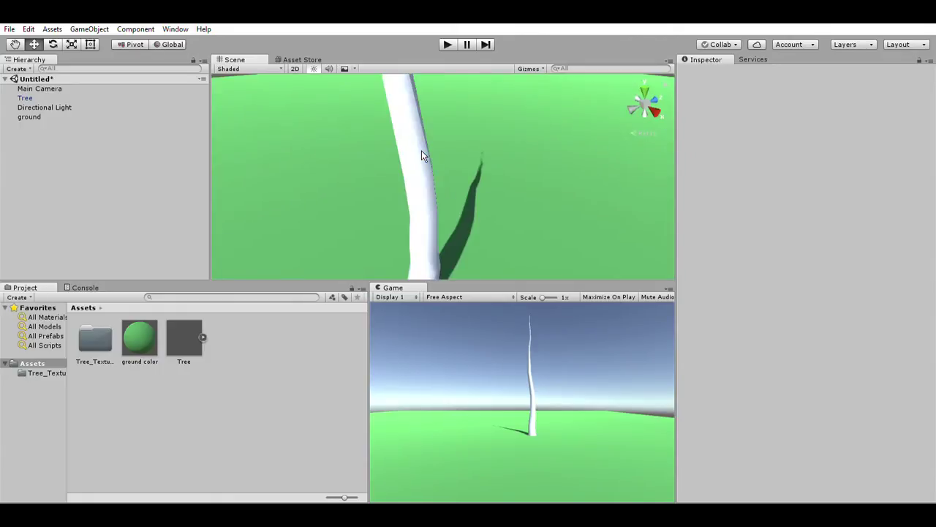
click(443, 167)
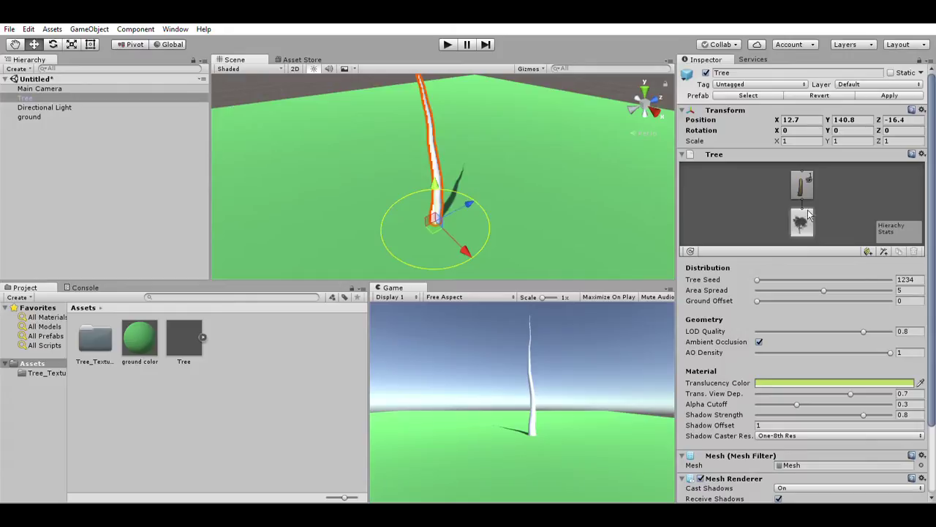
click(802, 185)
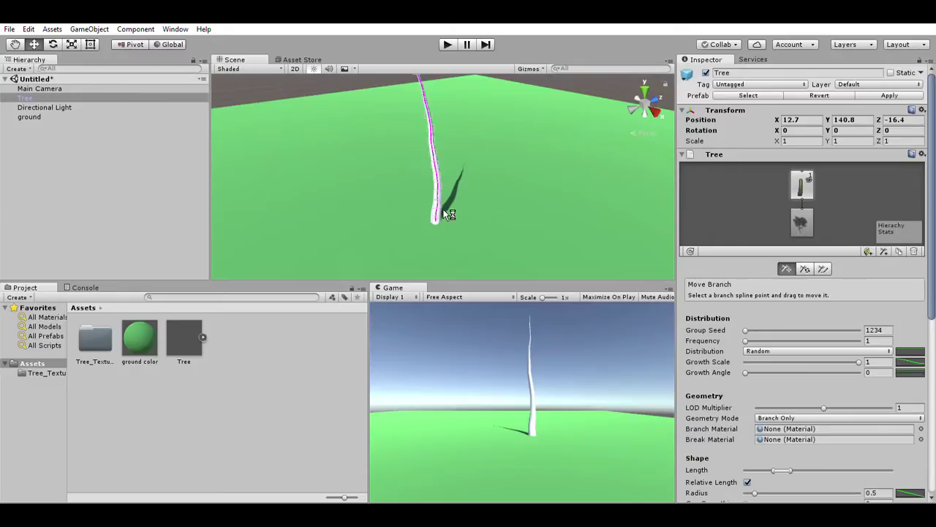
Try to bend the trunk by moving its spline point near the base
mouse_move(443, 209)
mouse_down()
mouse_move(502, 206)
mouse_move(540, 93)
mouse_move(634, 215)
mouse_move(541, 153)
mouse_move(443, 211)
mouse_up()
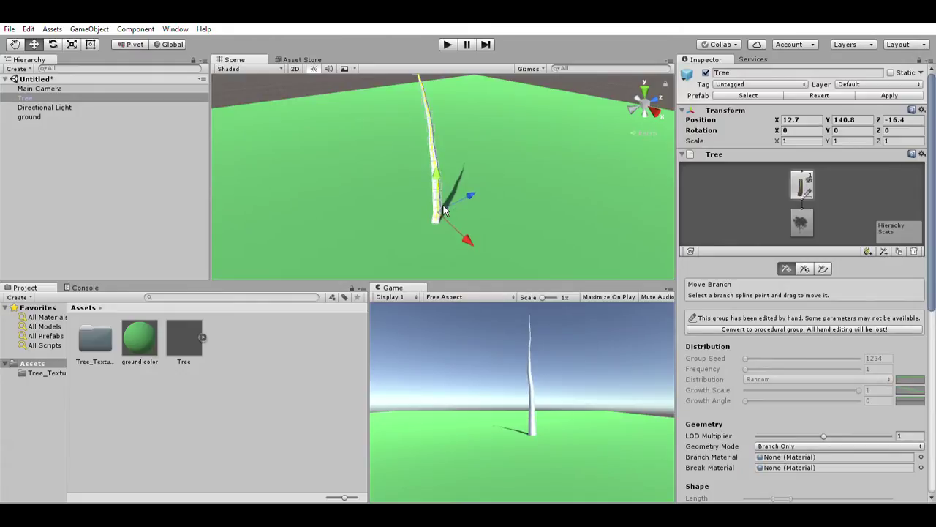
key(ctrl+z)
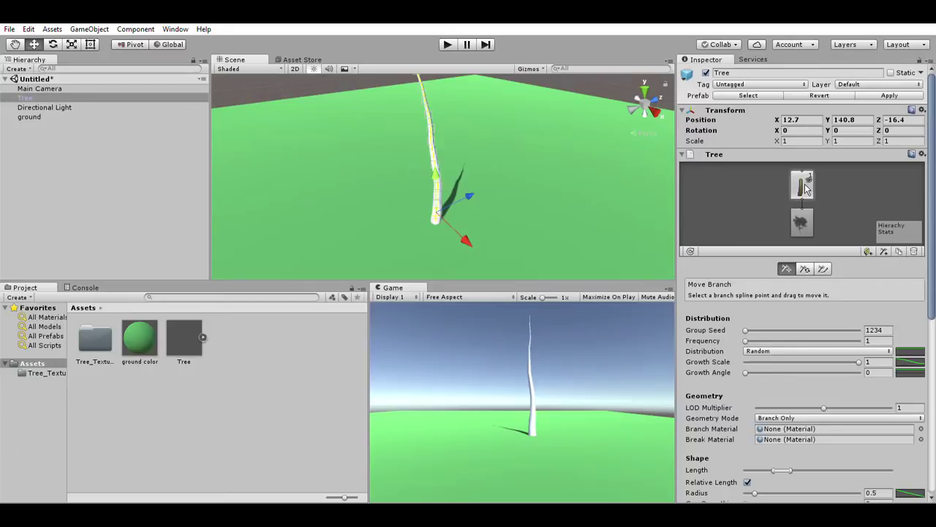
drag(461, 229, 442, 221)
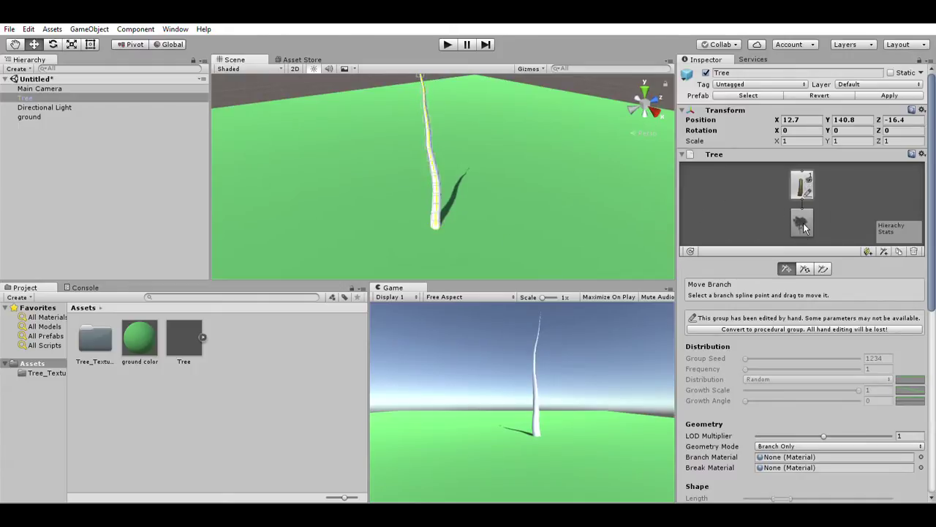
Add two child branch groups to the trunk's branch group
click(890, 251)
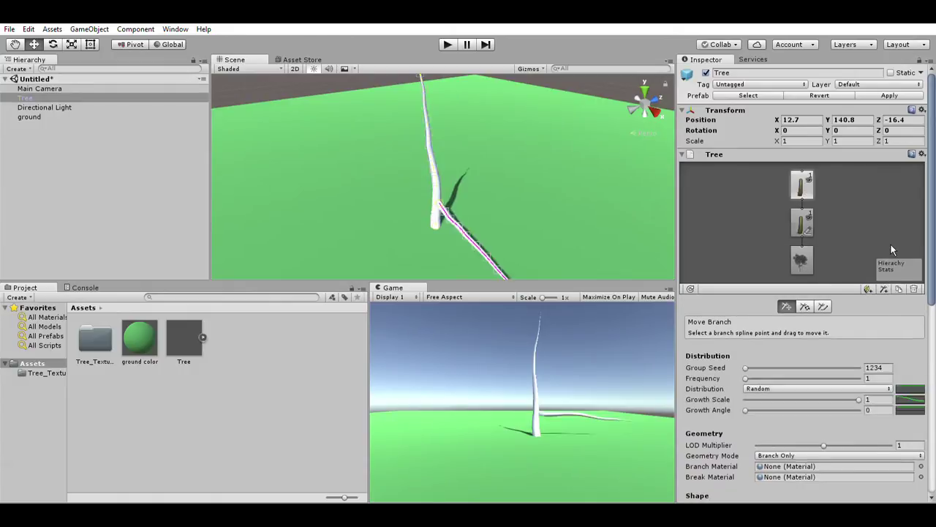
click(808, 224)
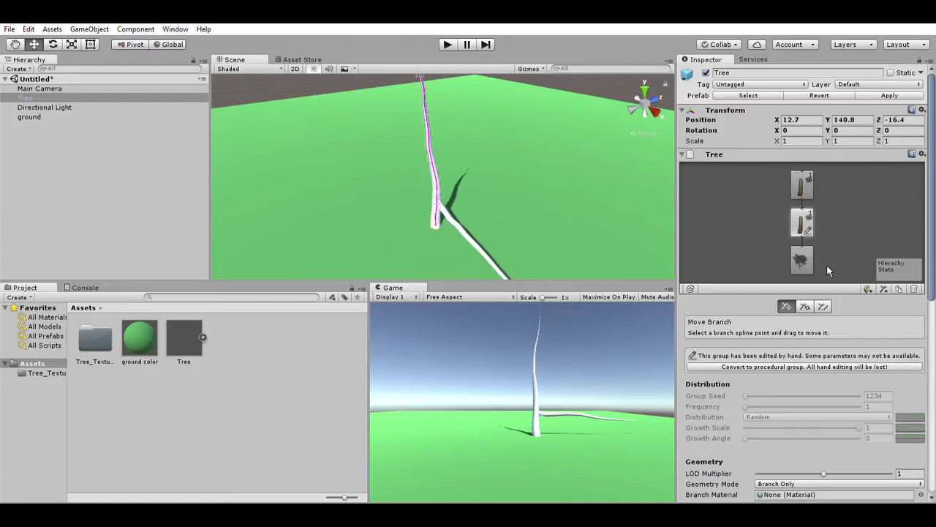
click(885, 291)
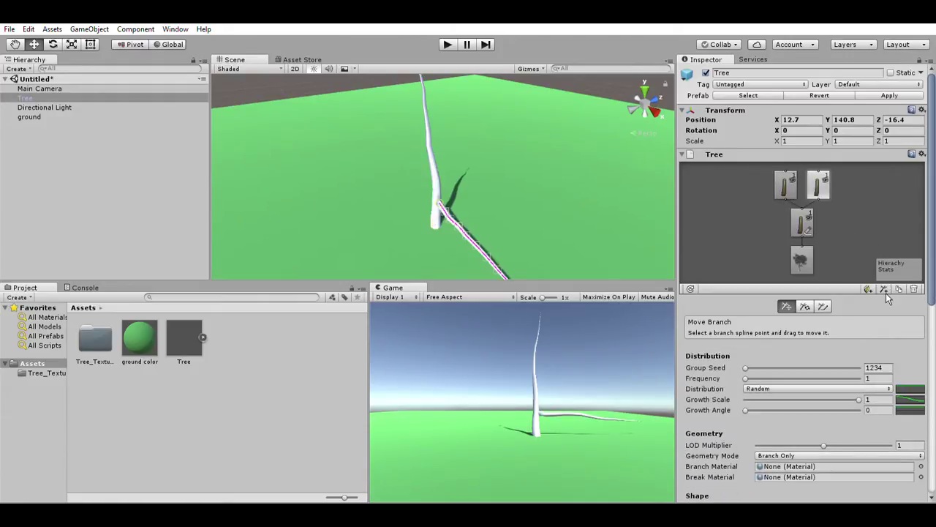
Delete the original trunk branch group and add another branch group to the tree's root node
click(803, 225)
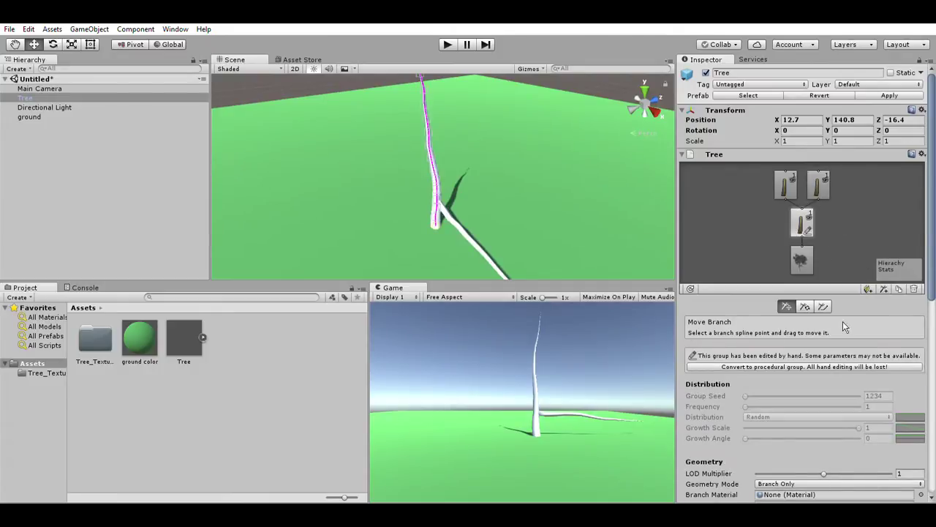
key(Delete)
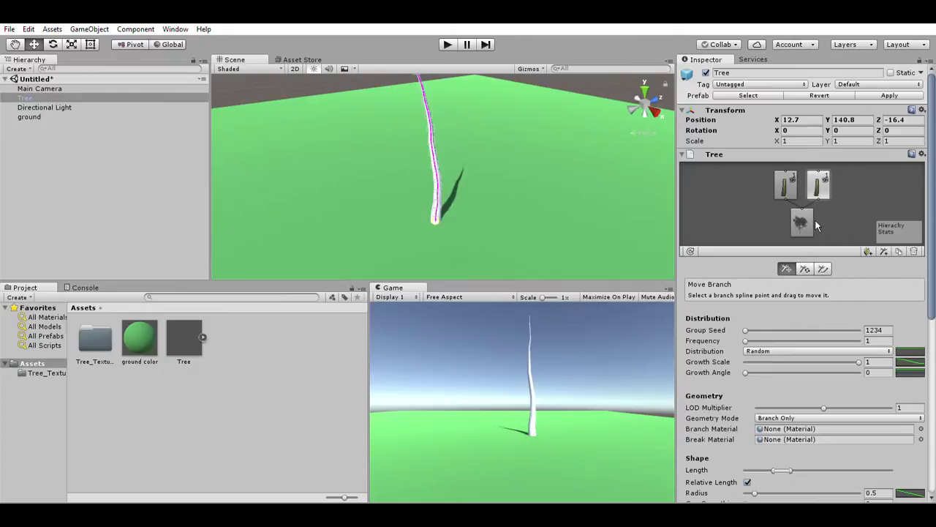
click(813, 221)
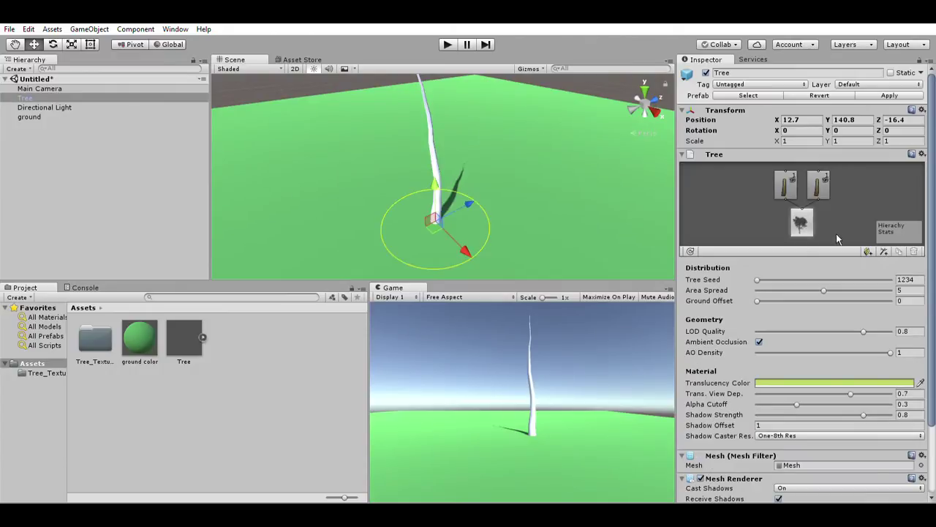
click(884, 251)
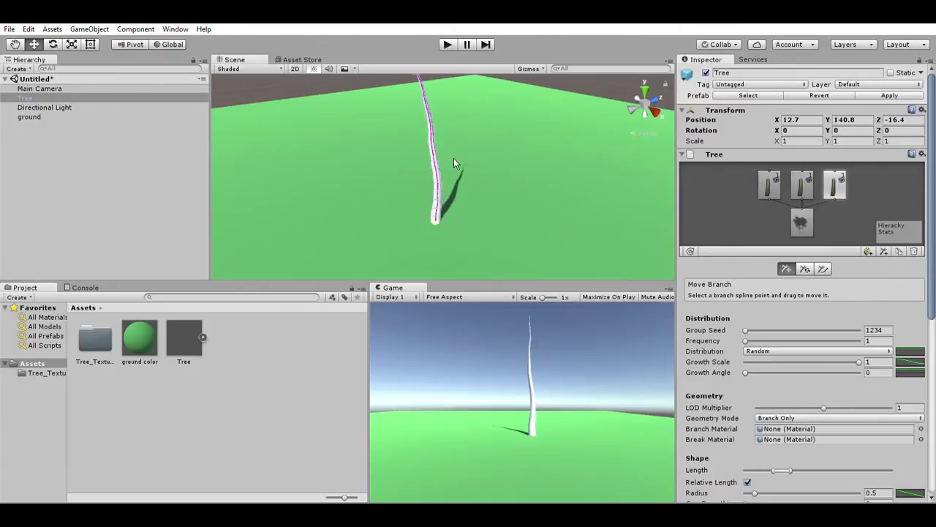
Move the newest branch's upper spline points sideways so it forks off about midway up the trunk
key(q)
mouse_move(505, 126)
mouse_down()
mouse_move(506, 154)
mouse_move(489, 125)
mouse_move(506, 125)
mouse_move(510, 137)
mouse_move(506, 130)
mouse_up()
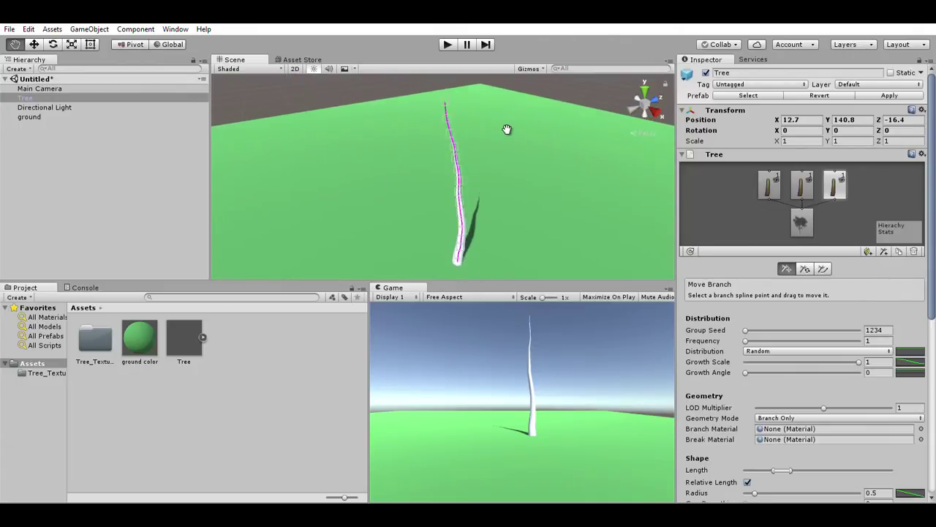
key(w)
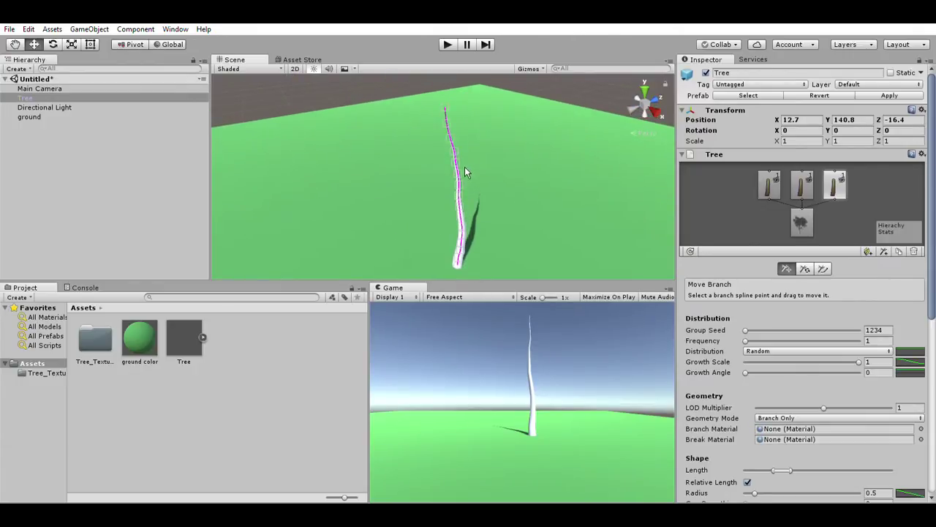
scroll(468, 185, up, 6)
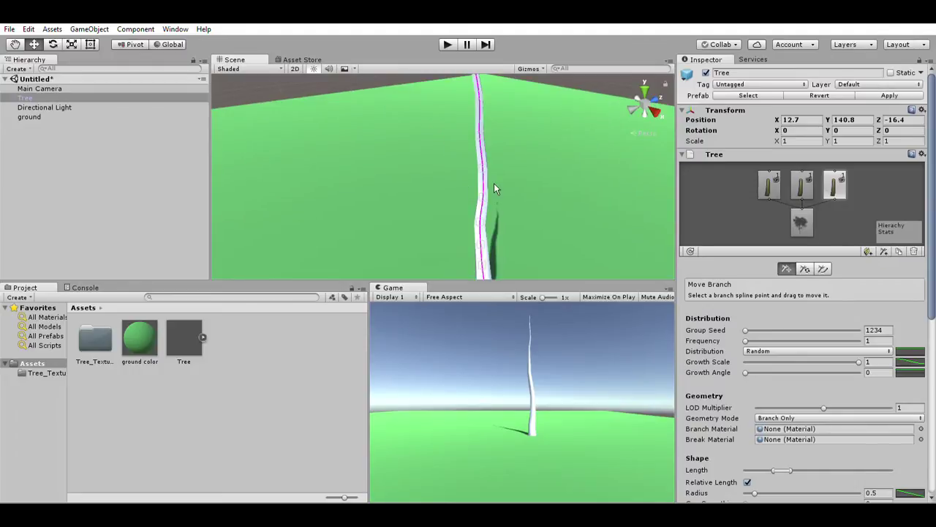
key(q)
middle_drag(500, 191, 498, 193)
key(w)
drag(498, 188, 505, 92)
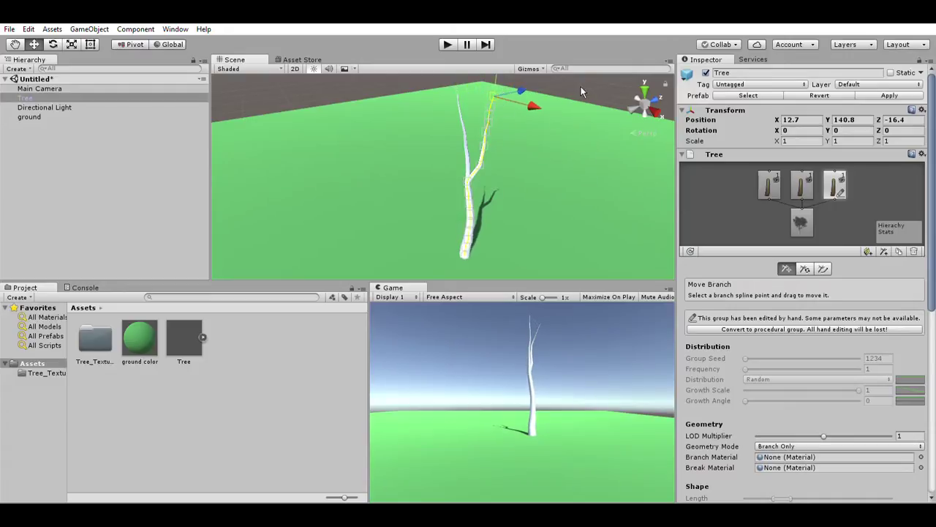
click(581, 87)
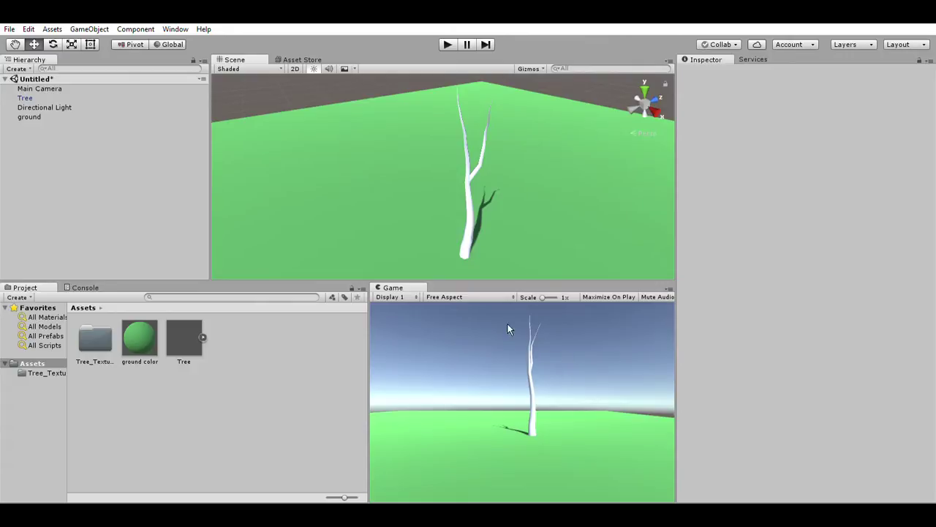
Reshape the first branch group by moving its upper spline points outward, forking it away on the side opposite the existing fork
mouse_move(497, 246)
middle_down()
mouse_move(512, 247)
mouse_move(504, 247)
mouse_move(512, 266)
mouse_move(528, 261)
mouse_move(495, 242)
mouse_move(500, 252)
middle_up()
click(448, 225)
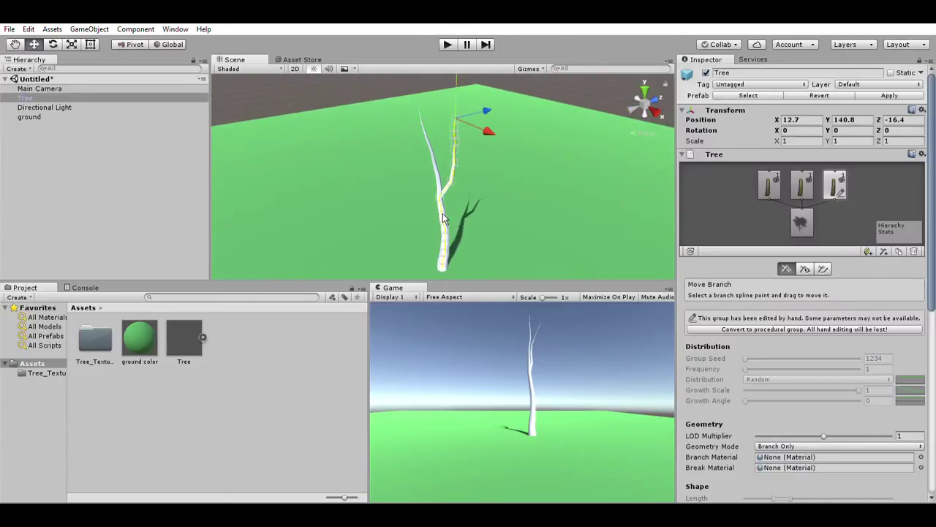
click(770, 195)
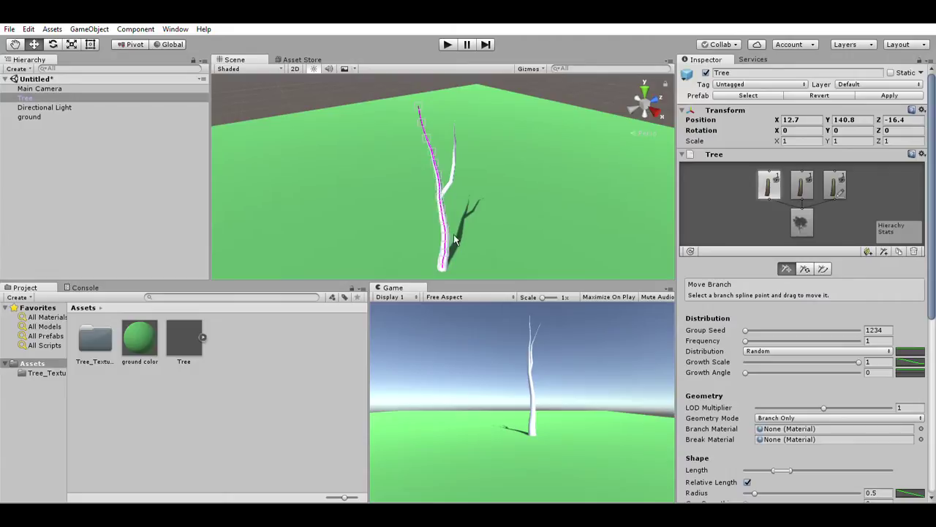
click(444, 188)
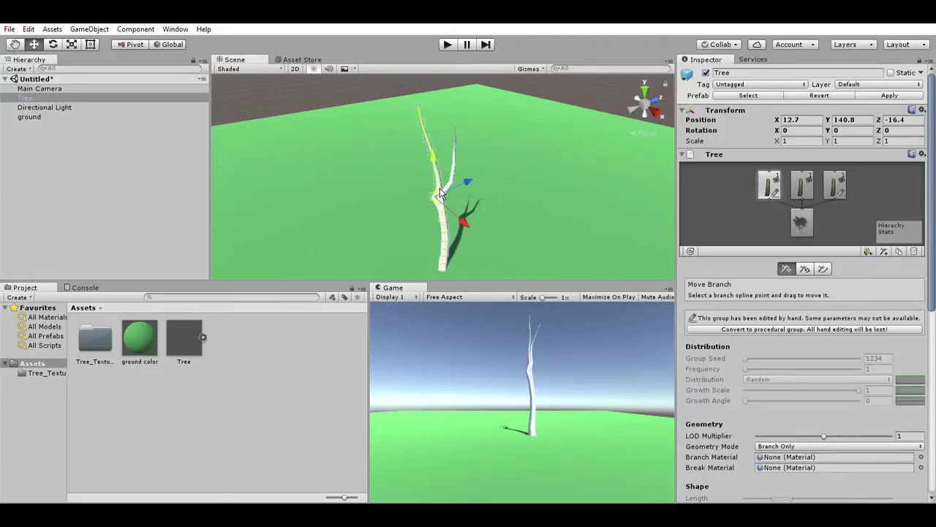
drag(446, 188, 438, 167)
click(422, 152)
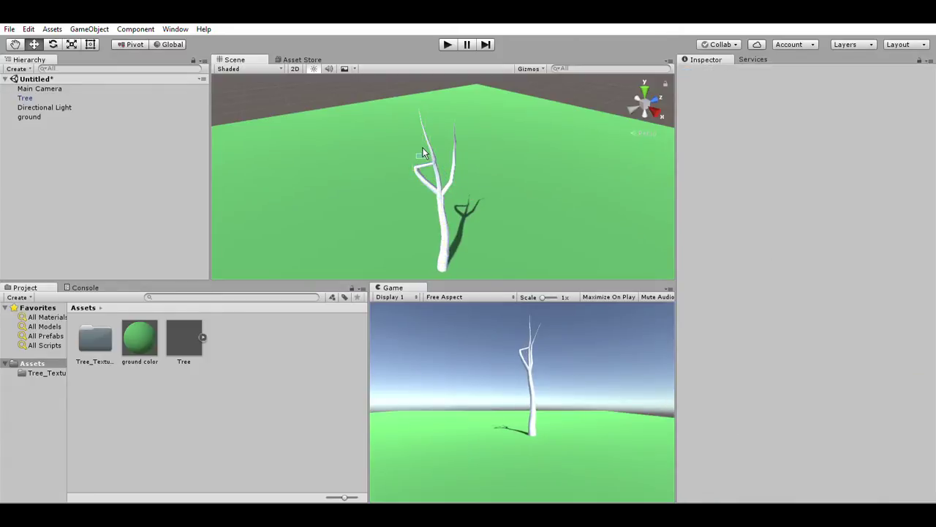
click(438, 158)
drag(438, 158, 420, 102)
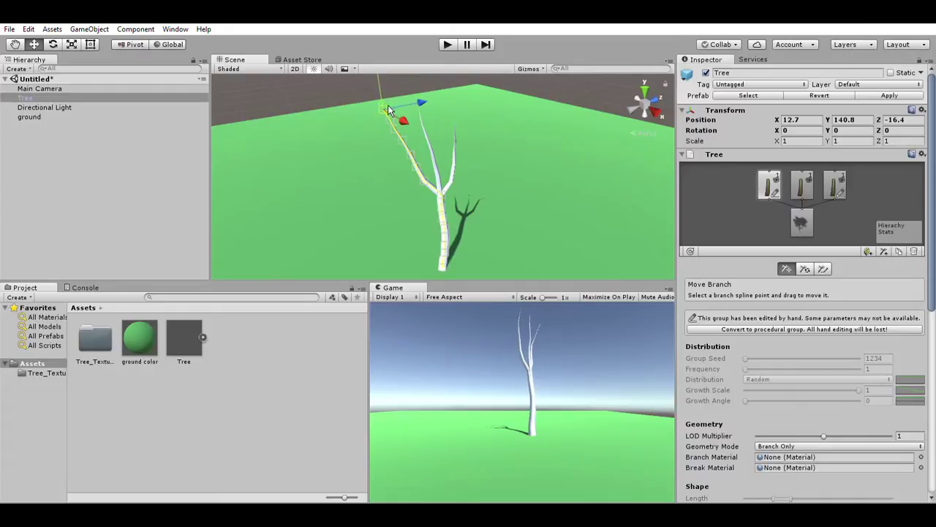
click(609, 81)
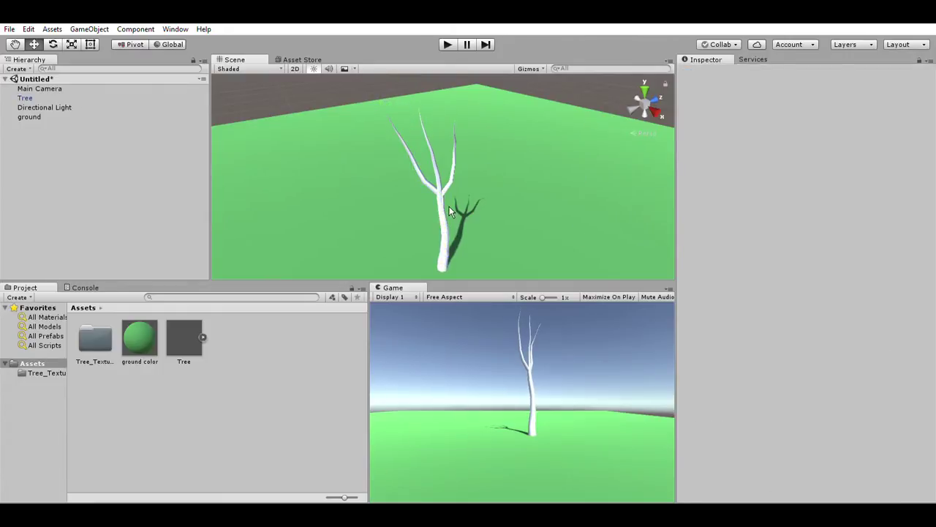
Add one leaf group to each of the tree's three branch groups
click(450, 207)
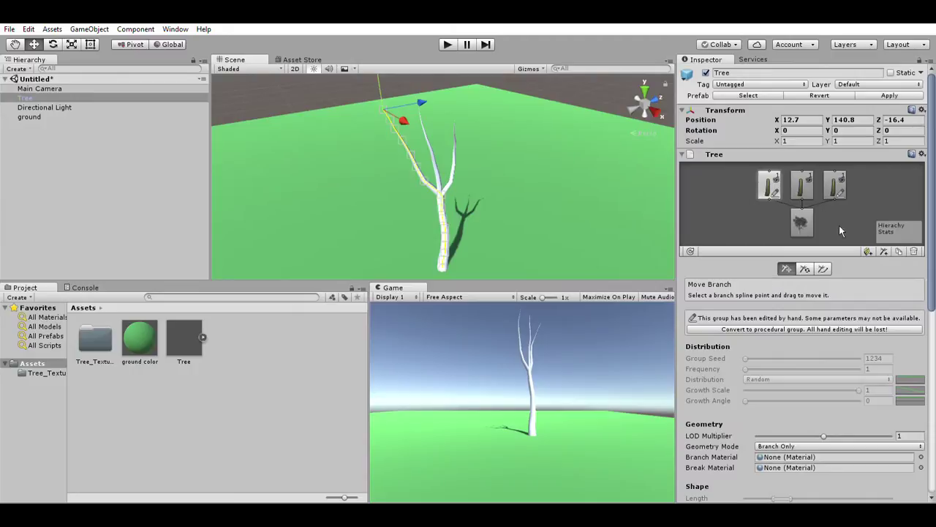
click(799, 187)
click(835, 191)
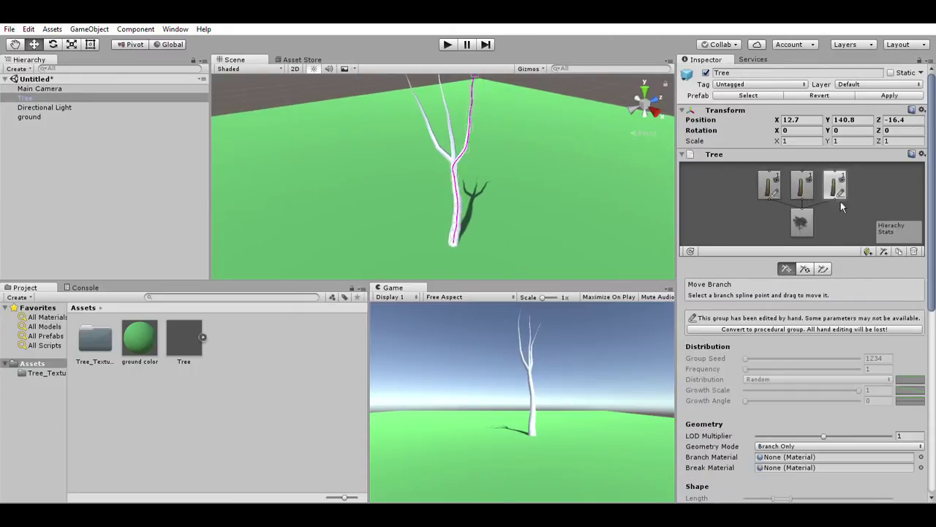
click(871, 251)
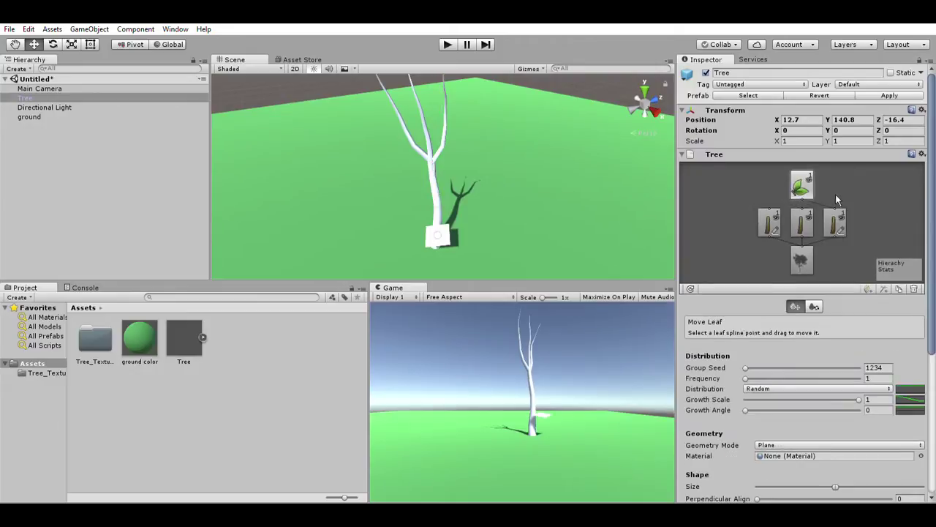
click(870, 288)
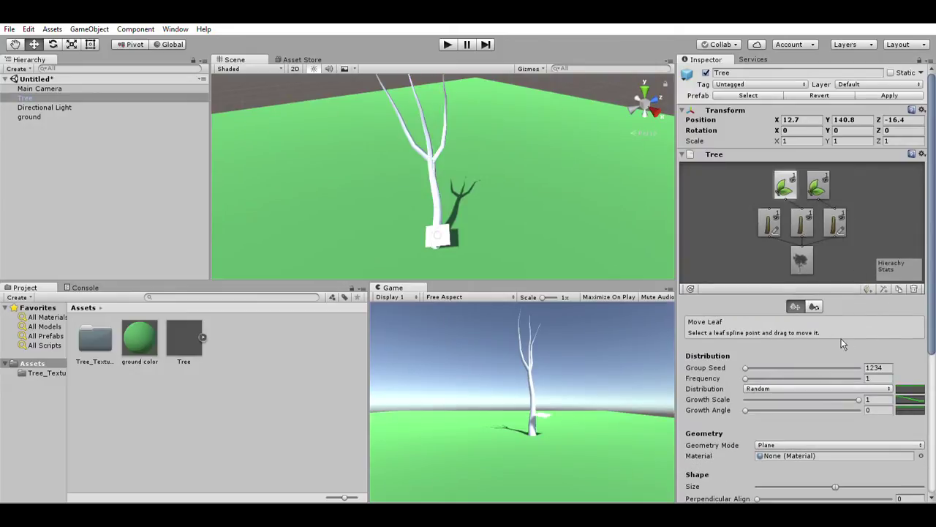
click(769, 222)
click(869, 287)
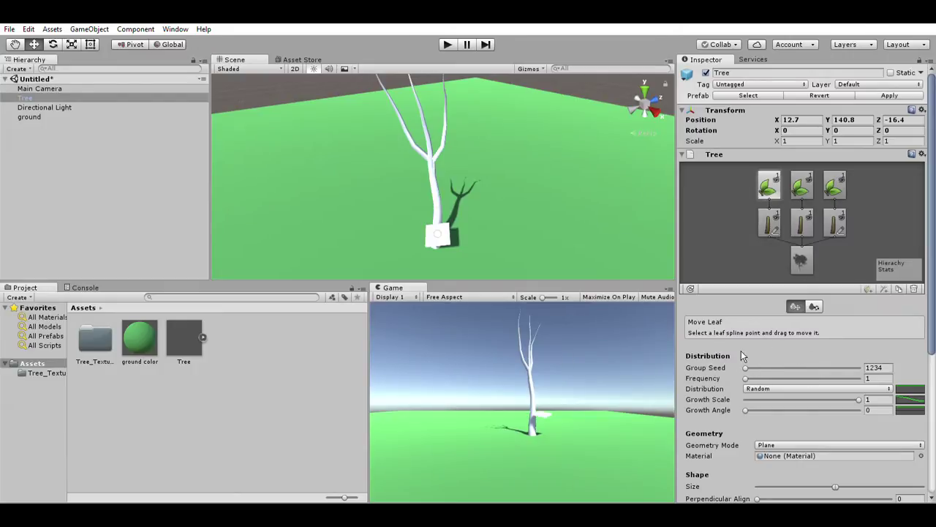
Set the first branch's leaf group to Group Seed 0 and Frequency 100, with a rising Growth Scale curve
drag(756, 366, 736, 376)
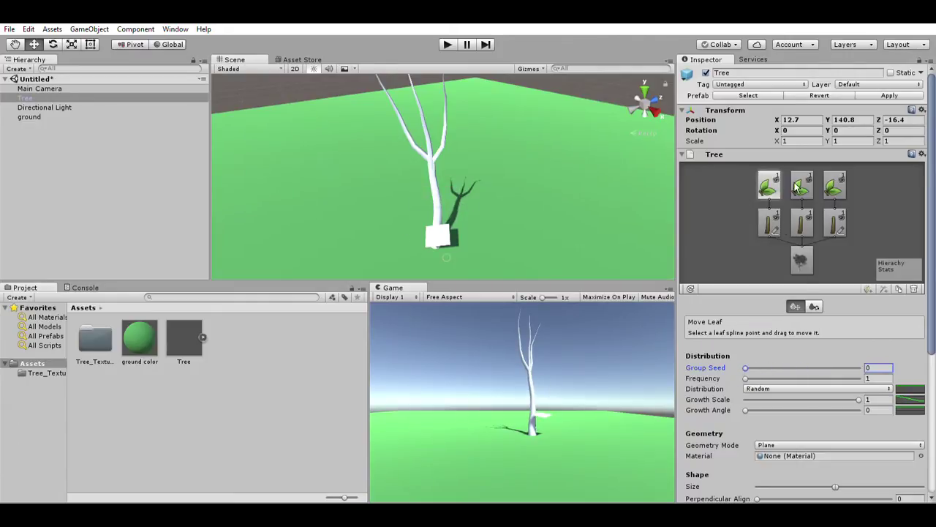
drag(749, 377, 814, 381)
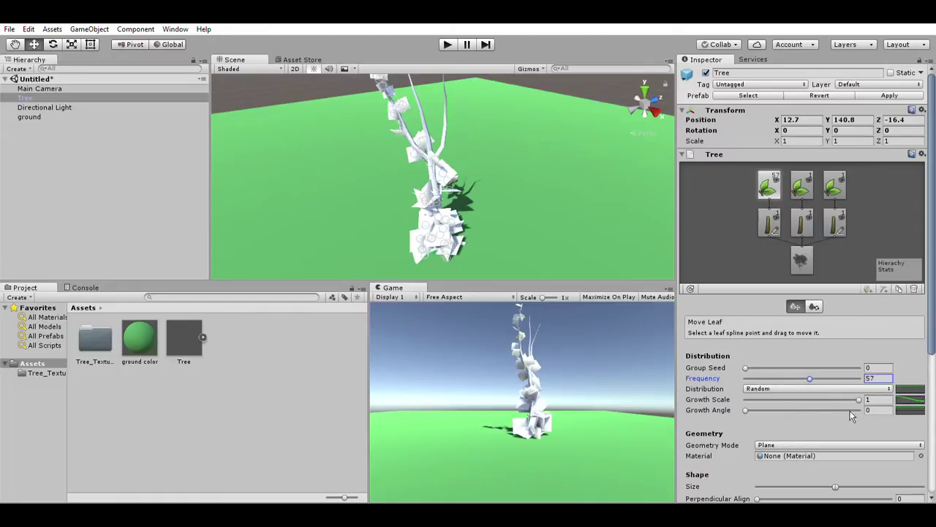
key(alt+Tab)
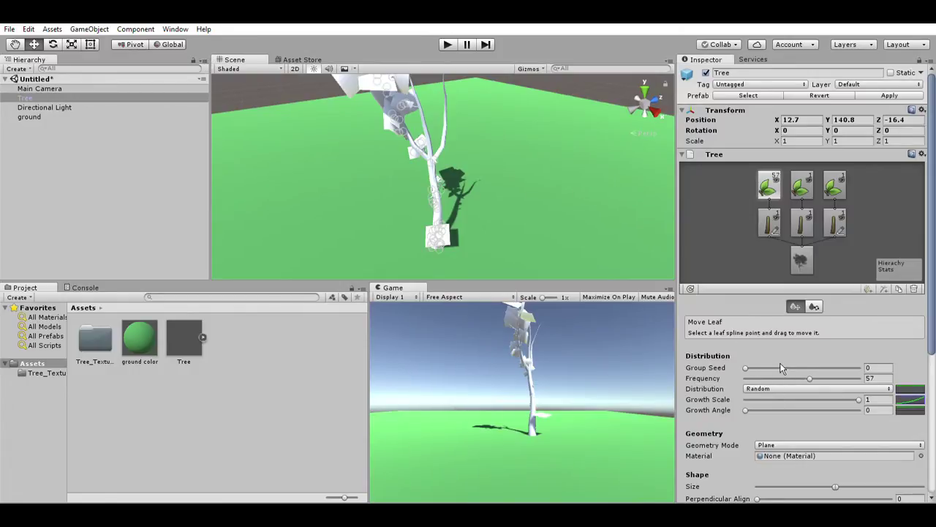
click(814, 378)
drag(829, 375, 894, 376)
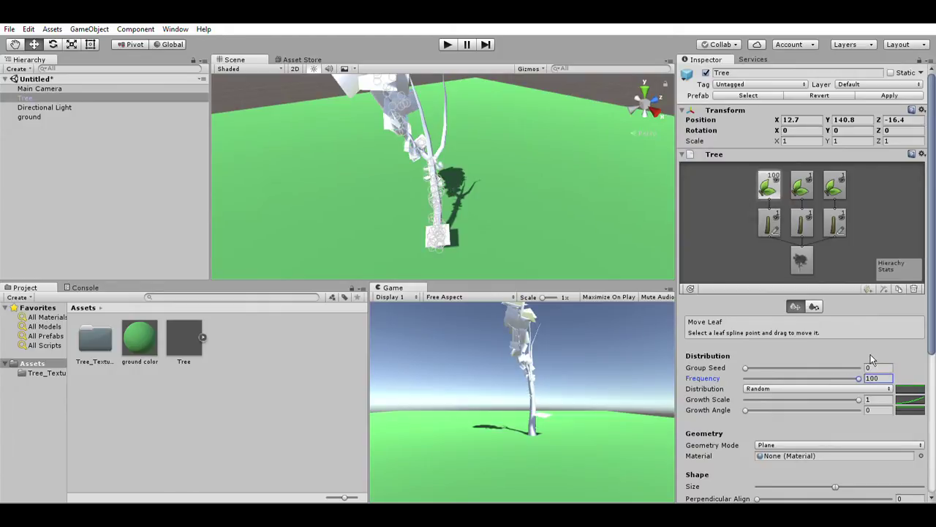
Try the Cross and TriCross geometry modes on the first branch's leaf group, and set it to Billboard
scroll(855, 432, down, 2)
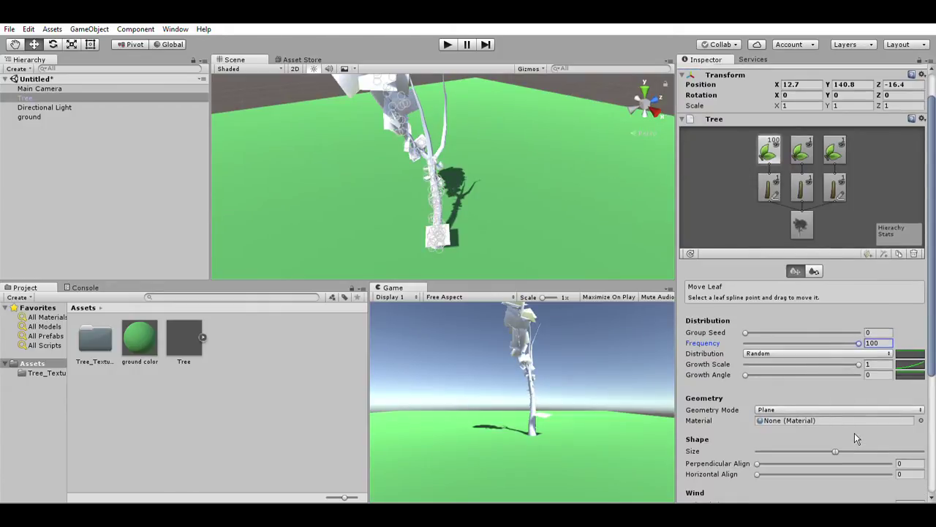
scroll(855, 435, down, 2)
click(872, 341)
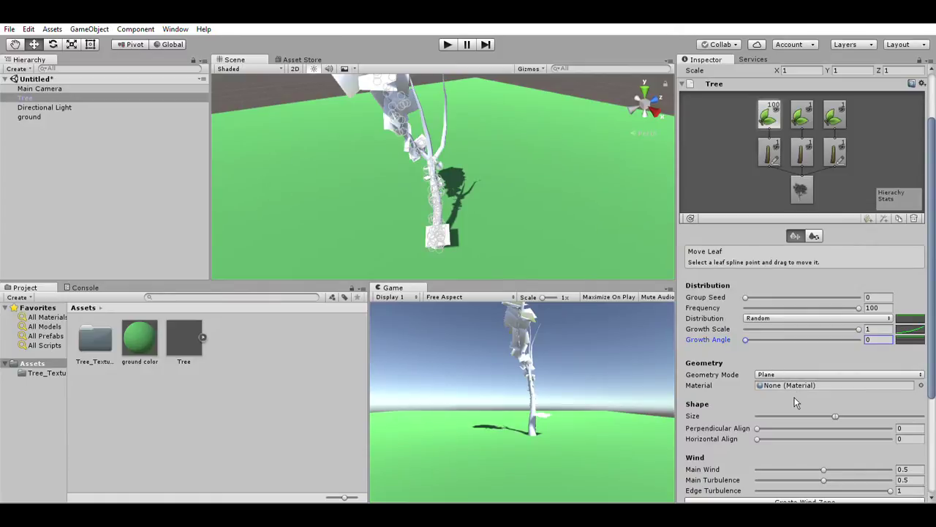
click(805, 374)
click(804, 399)
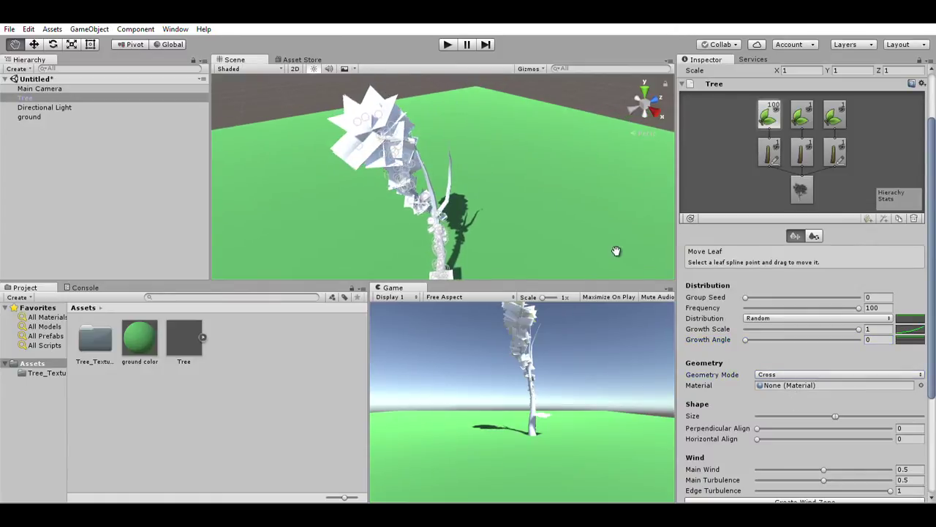
click(794, 404)
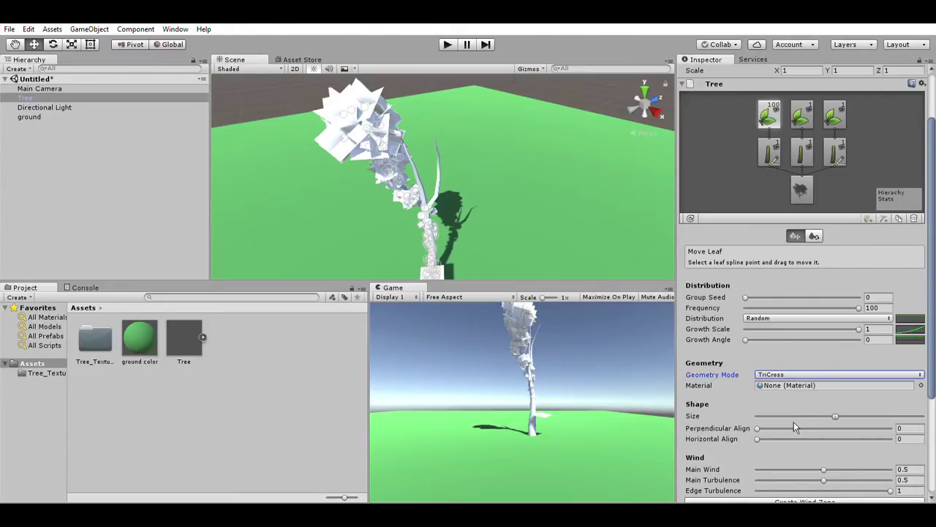
key(Down)
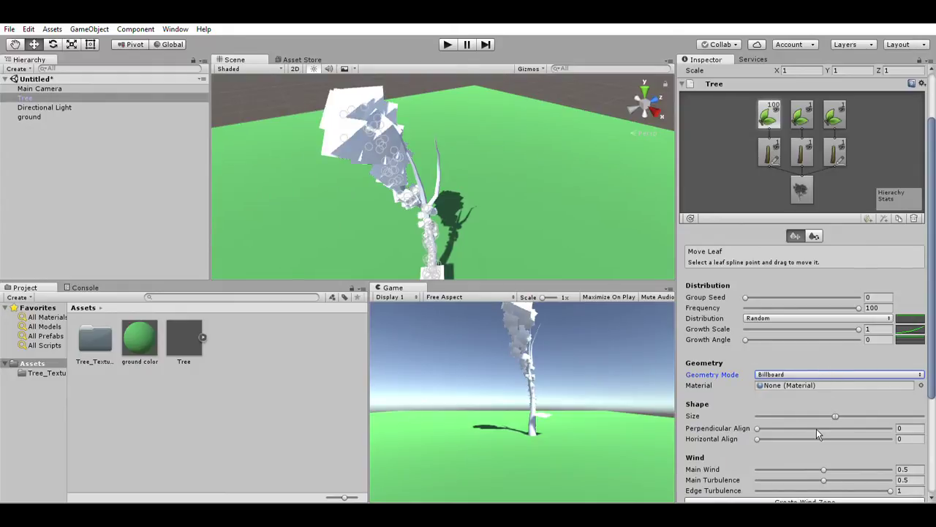
Switch the first branch's leaf group to Mesh geometry mode, and reorder the ground object above Tree in the hierarchy
key(Down)
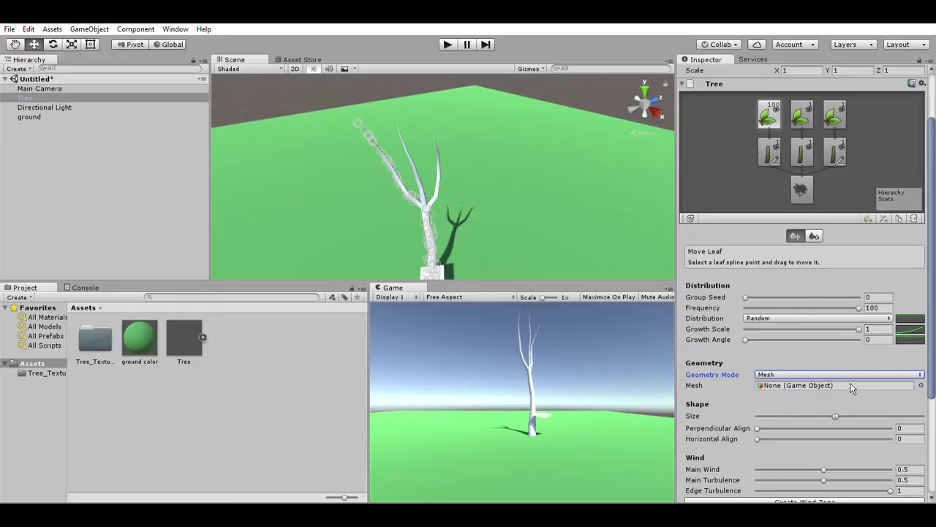
mouse_move(37, 98)
mouse_down()
mouse_move(16, 207)
mouse_move(29, 59)
mouse_move(41, 95)
mouse_up()
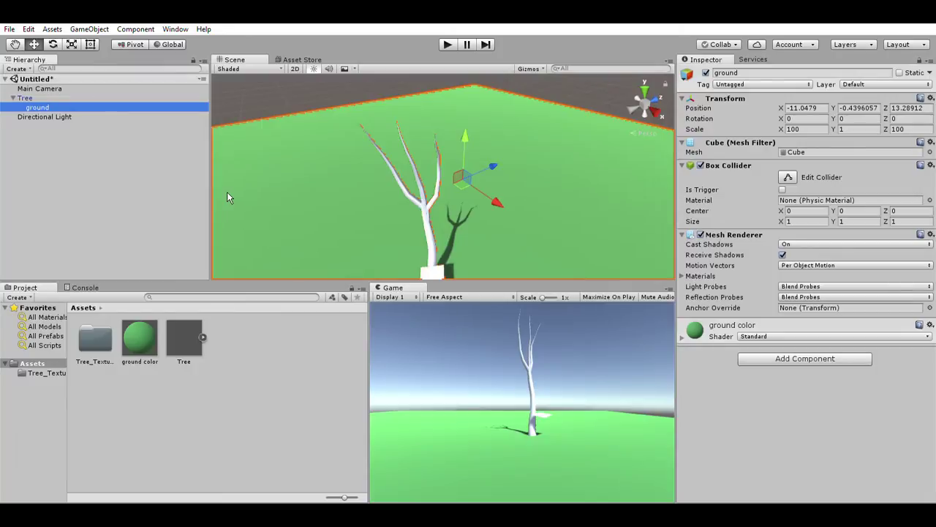
drag(37, 103, 44, 92)
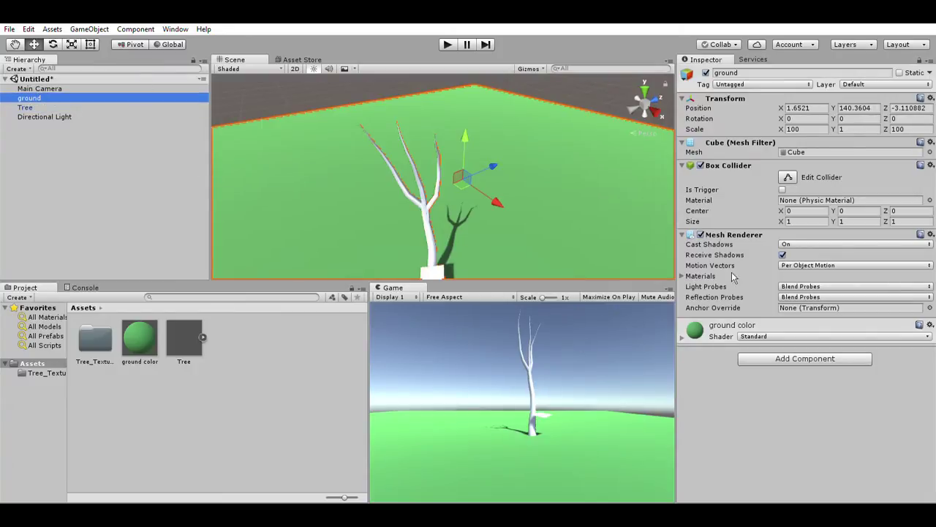
Set the geometry mode of the first branch's leaf group to Cross
click(77, 107)
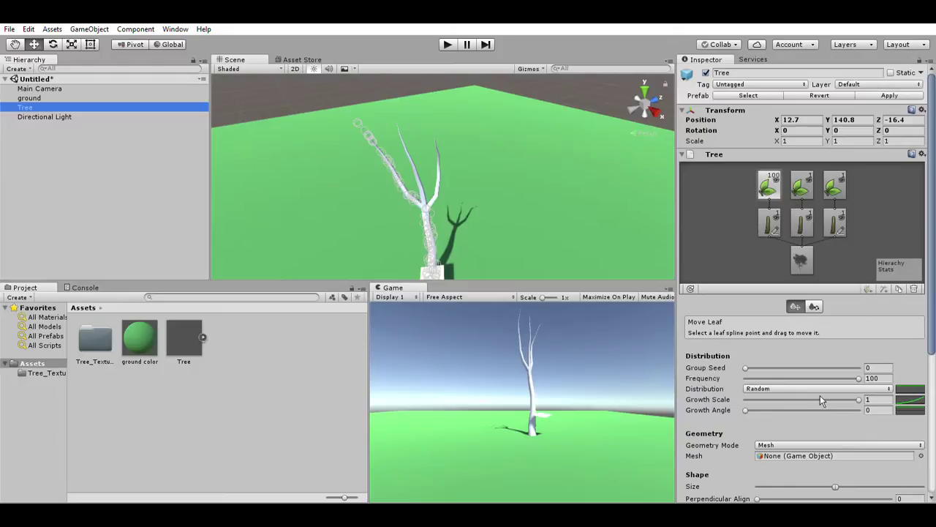
click(871, 444)
click(842, 457)
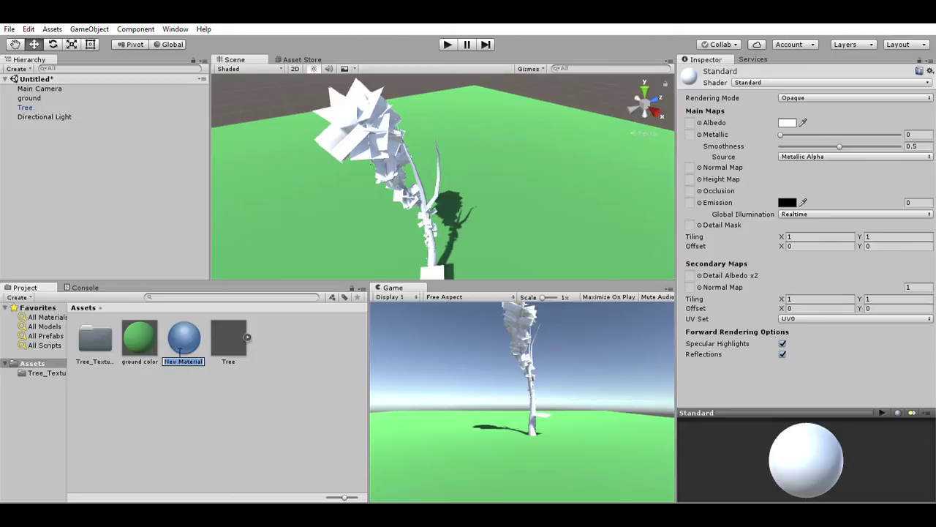
Name the new material "leaf color"
key(BackSpace)
text(leaf color)
key(Return)
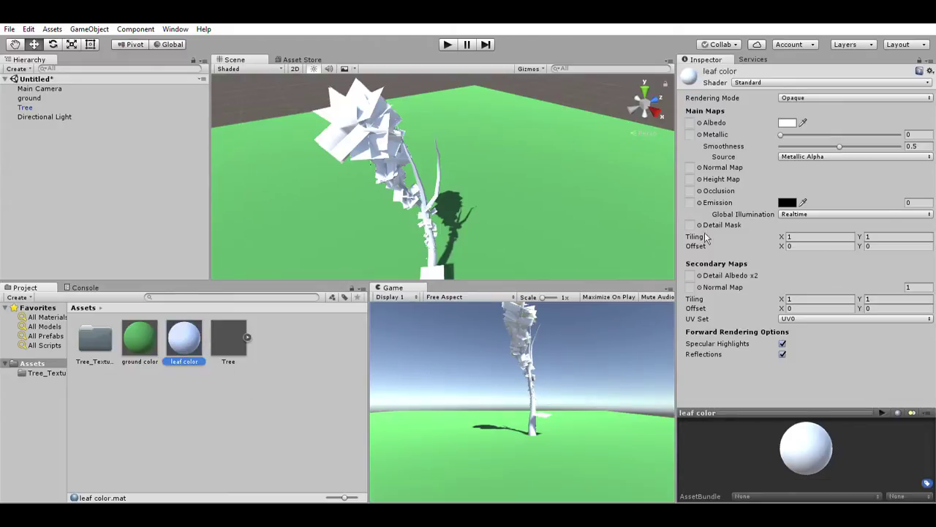
Give the leaf color material a bright green albedo, with Metallic 0 and Smoothness 0
click(735, 132)
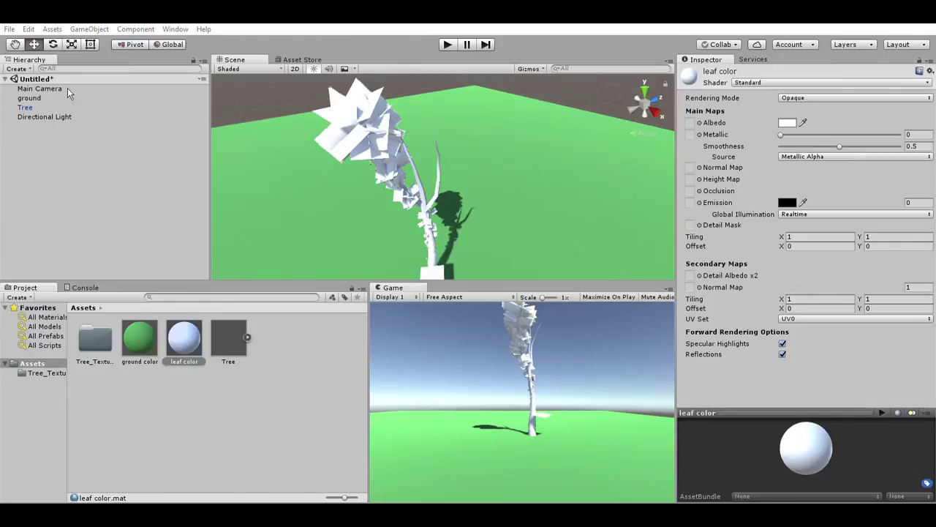
drag(69, 65, 124, 63)
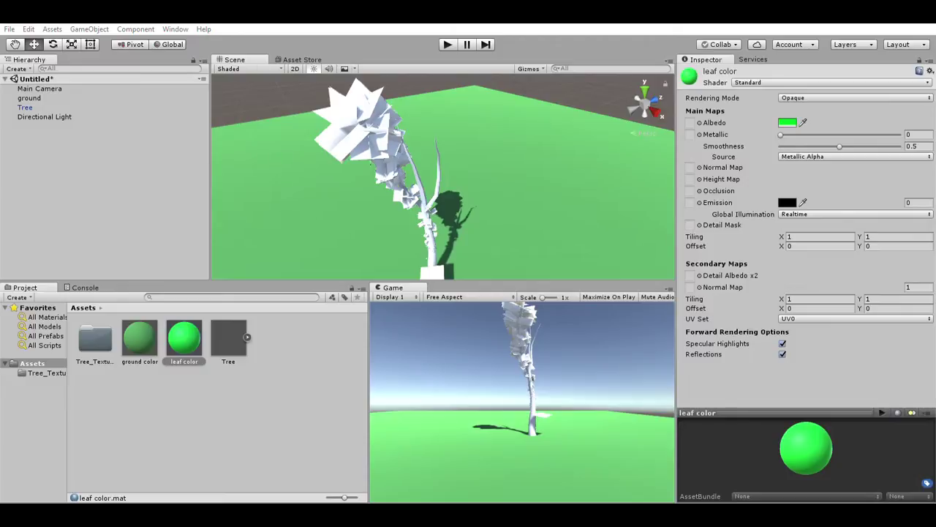
click(783, 135)
drag(802, 135, 712, 138)
drag(839, 147, 779, 147)
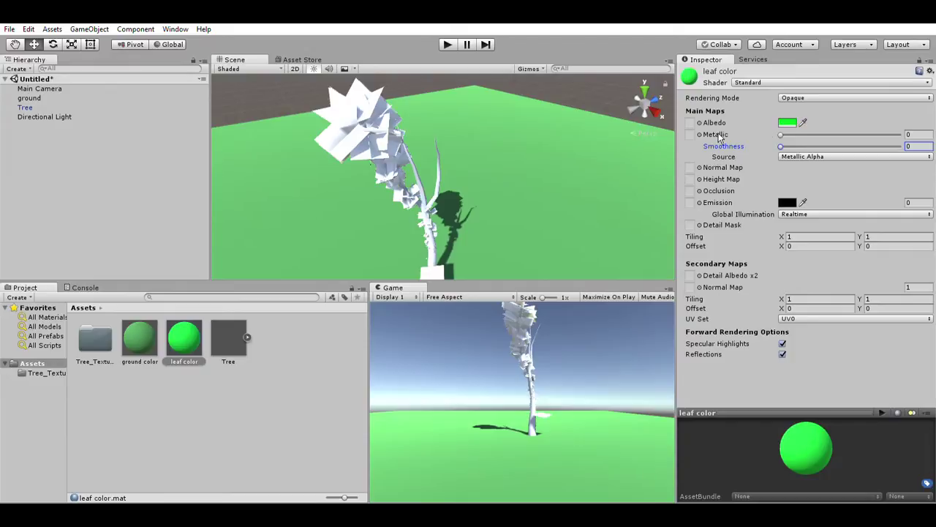
click(257, 414)
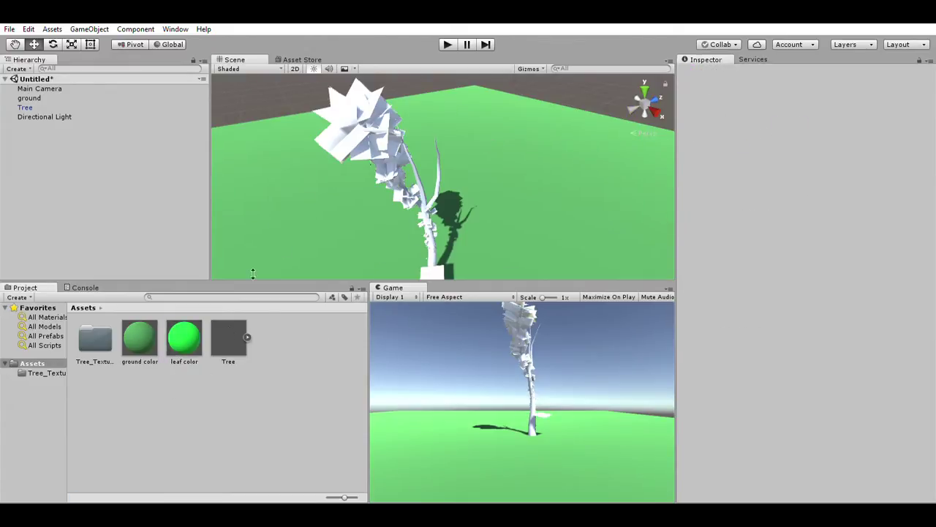
Assign the leaf color material to the leaf group of the tree's first branch
click(438, 223)
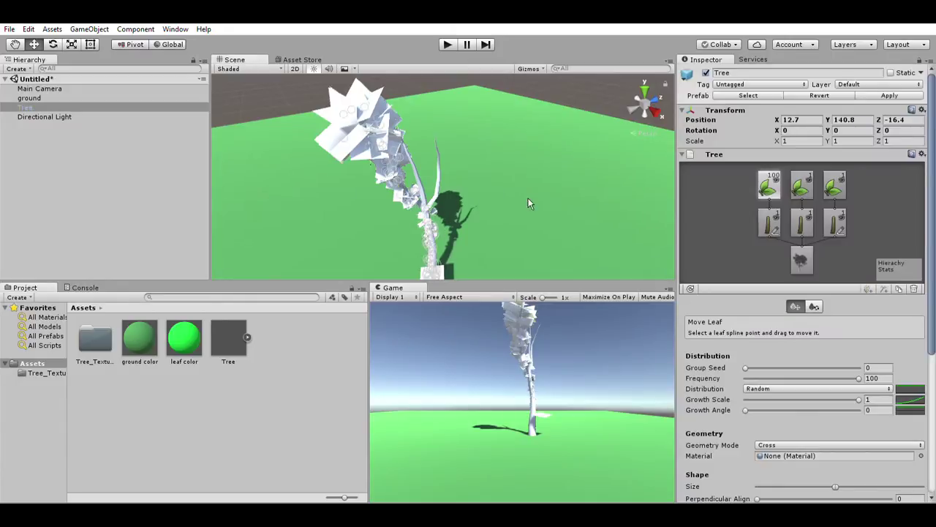
scroll(880, 377, down, 1)
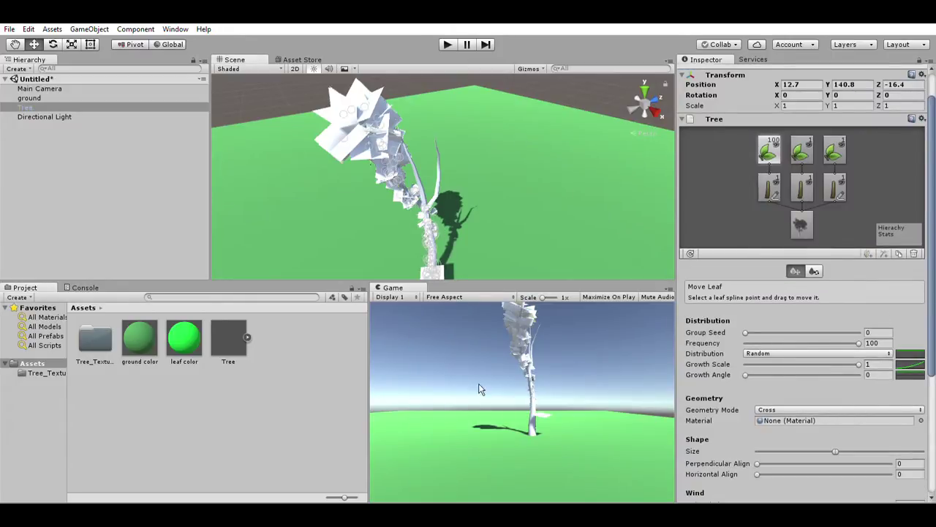
drag(188, 343, 806, 419)
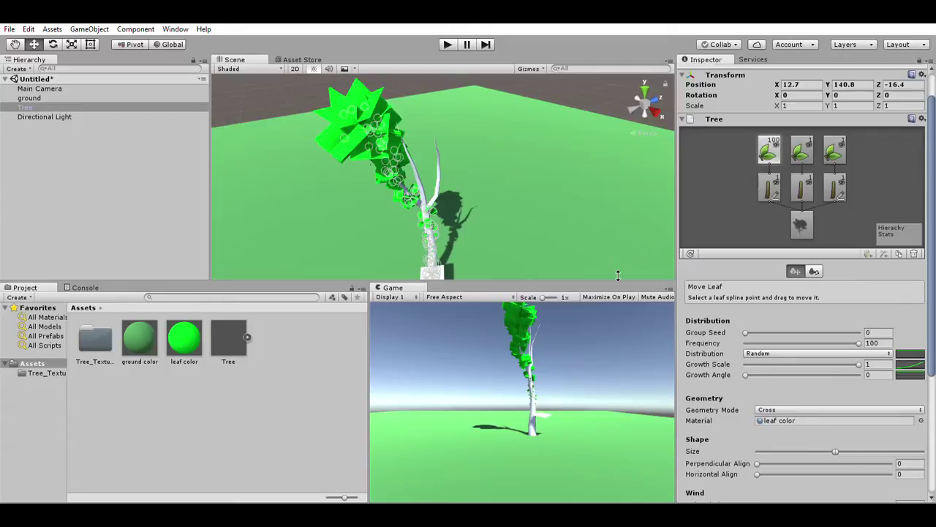
Try the Branch + Fronds and Fronds Only geometry modes on the first branch group, and return it to Branch Only
click(772, 185)
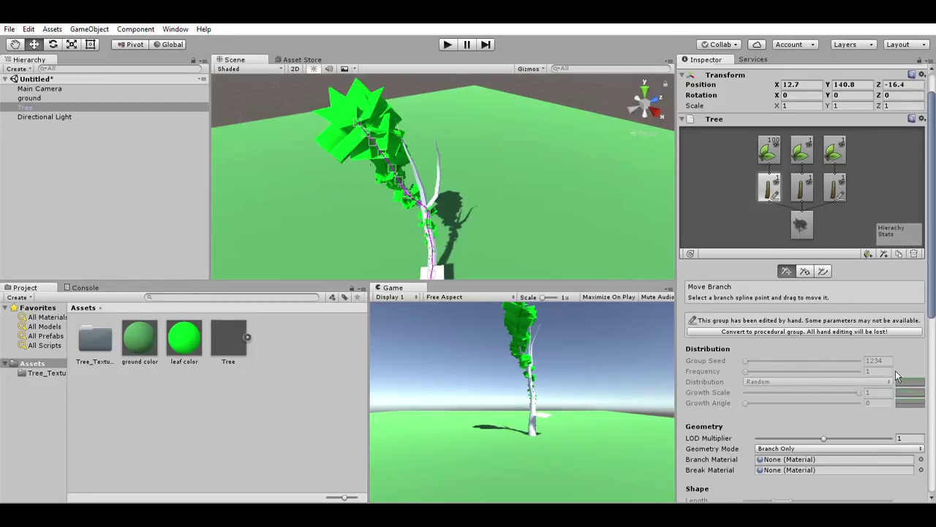
scroll(827, 413, down, 3)
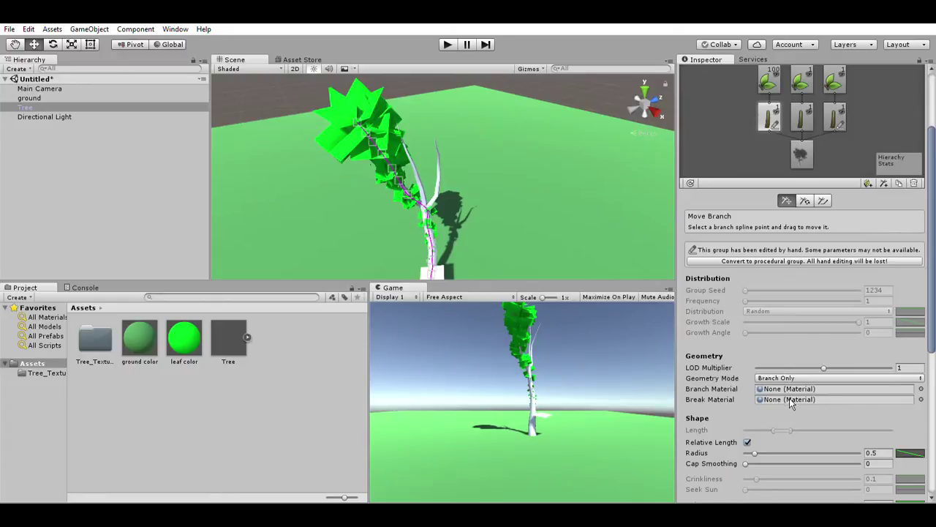
click(792, 404)
middle_drag(505, 241, 543, 252)
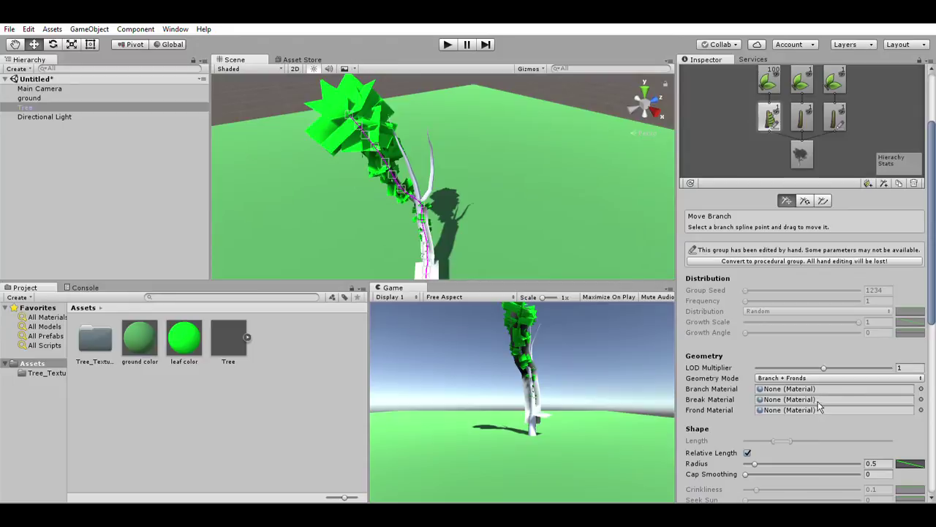
click(810, 373)
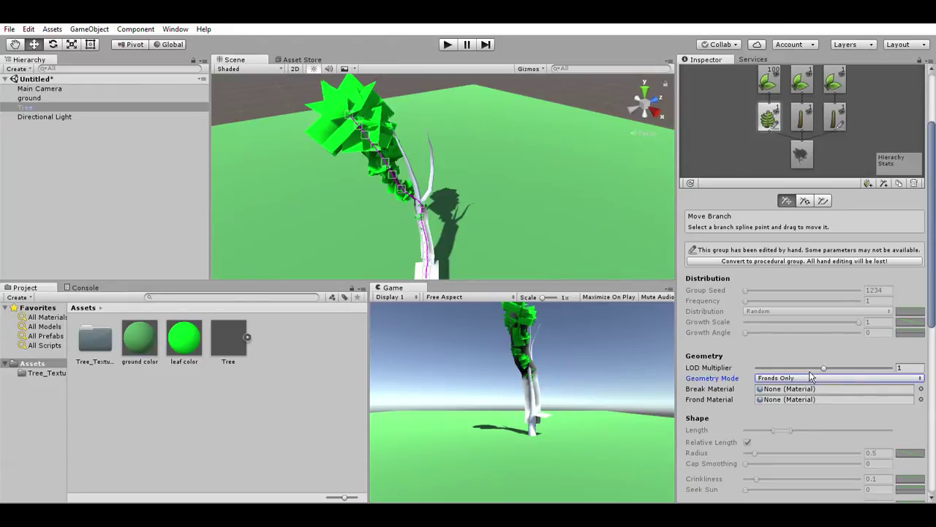
click(810, 375)
click(821, 422)
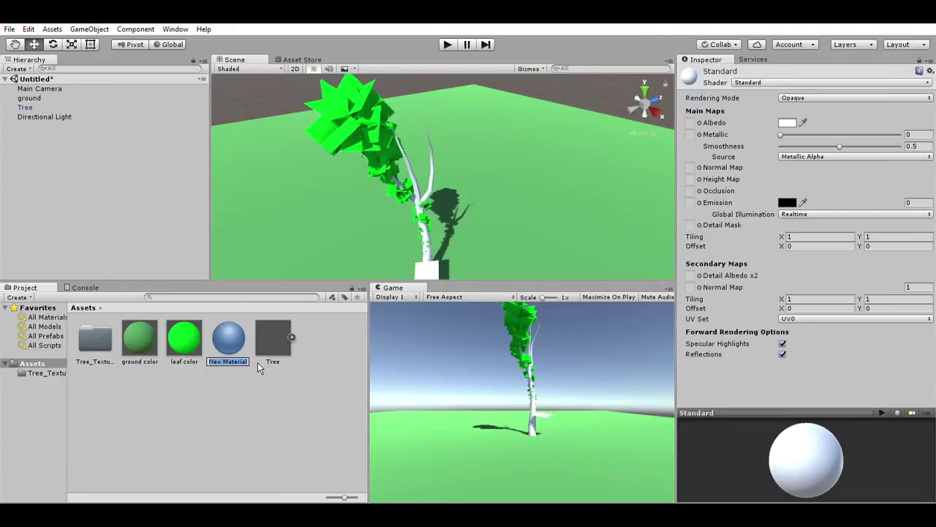
Name the new material "branch color" and give it a dark brown albedo with Smoothness 0
text(branch color)
key(Return)
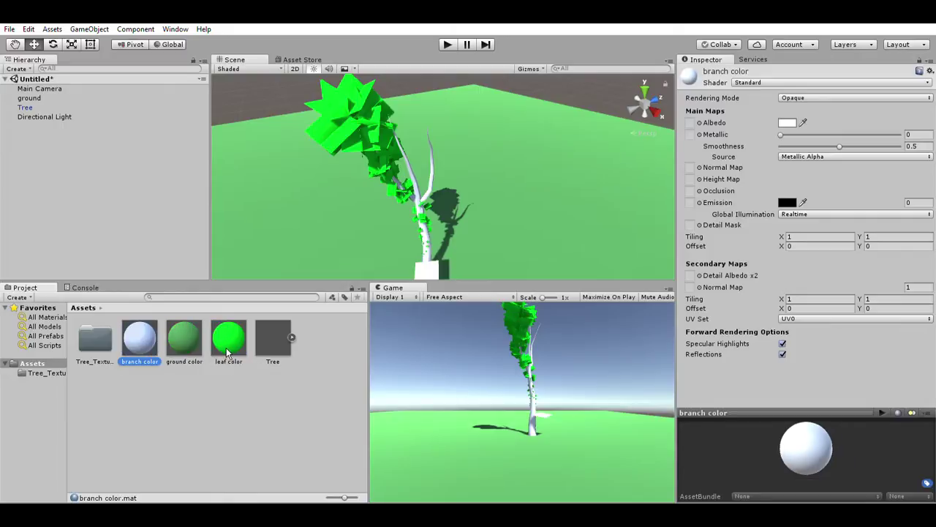
click(792, 120)
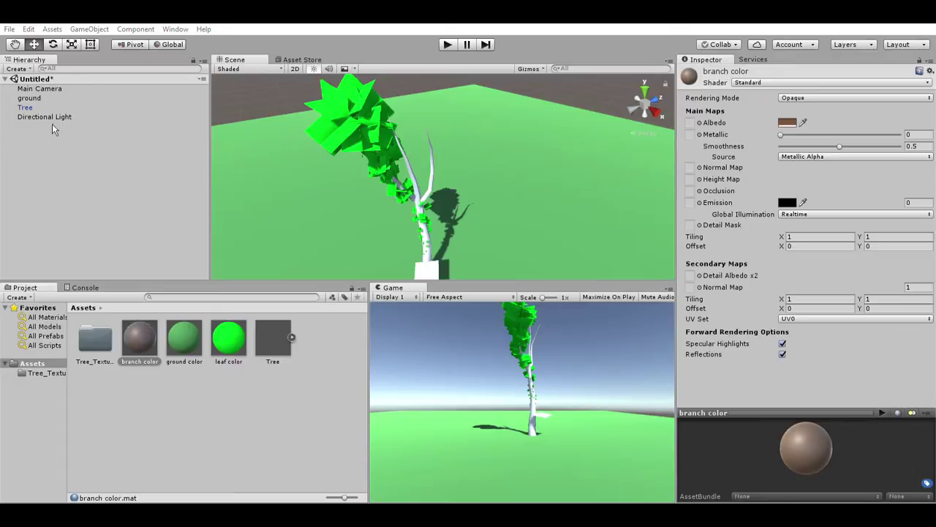
drag(839, 146, 779, 147)
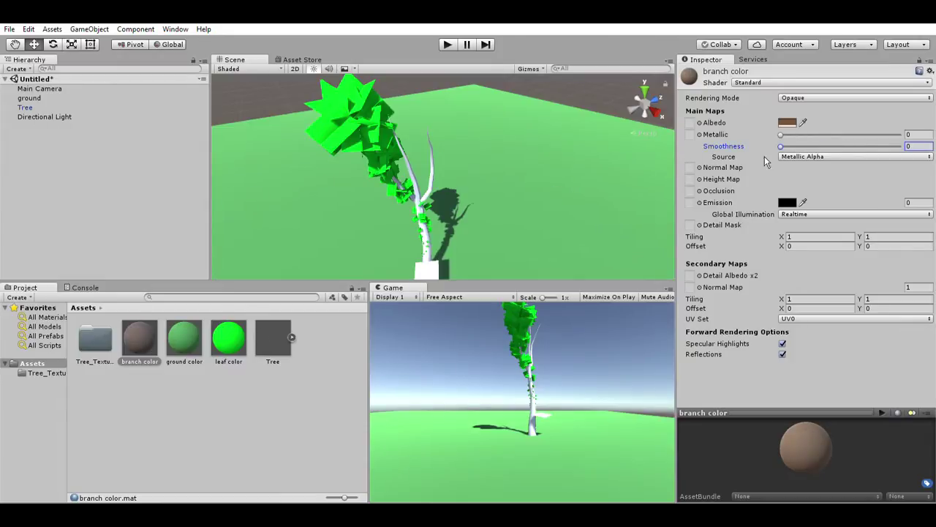
drag(71, 107, 105, 122)
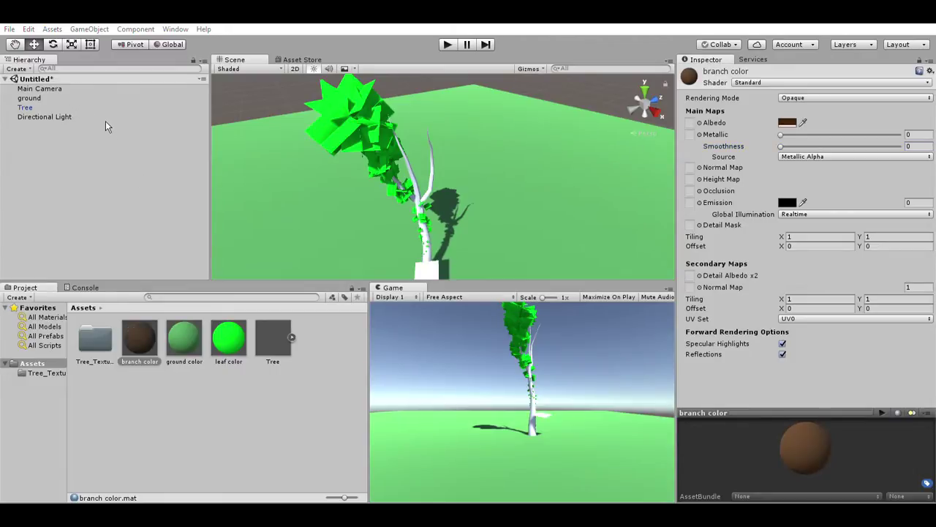
click(299, 412)
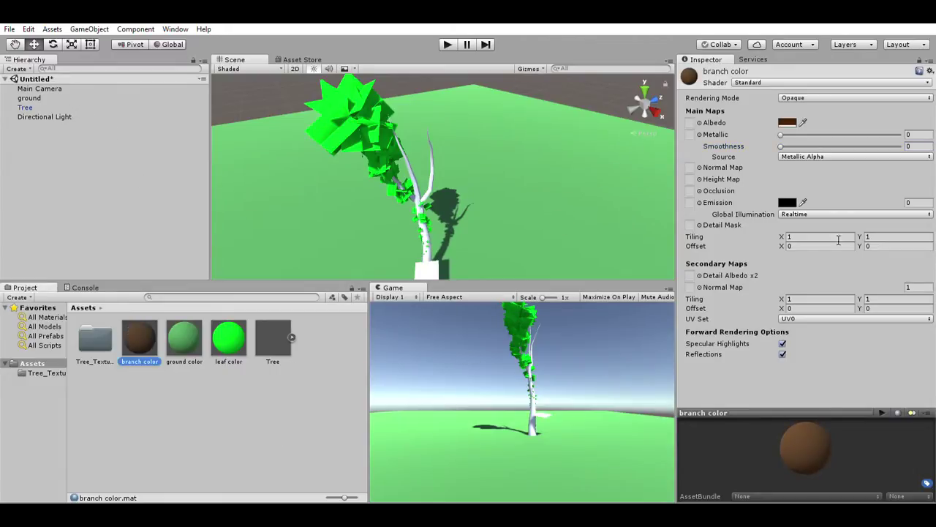
Assign branch color as the first branch group's Branch Material and apply the Nature/Tree Creator Bark shader to it
click(434, 221)
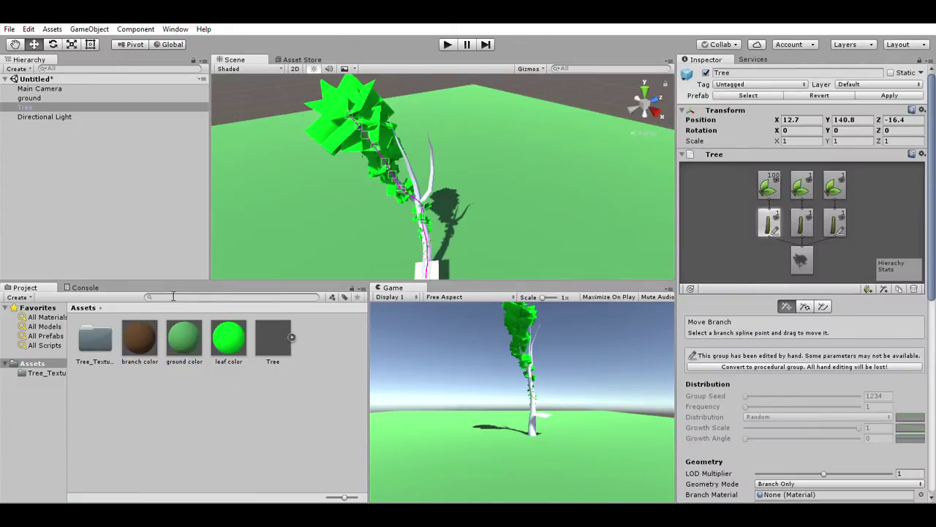
drag(670, 499, 779, 476)
scroll(804, 463, down, 1)
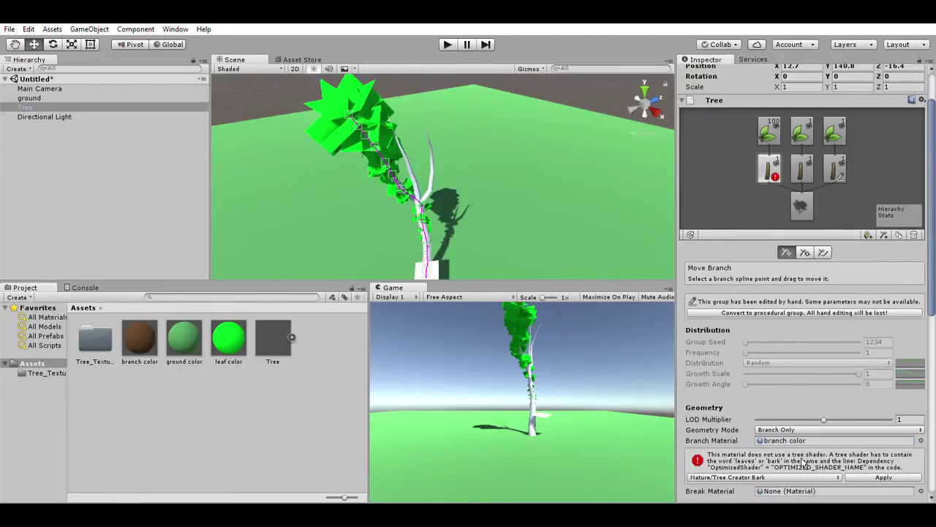
click(886, 480)
middle_drag(620, 216, 640, 188)
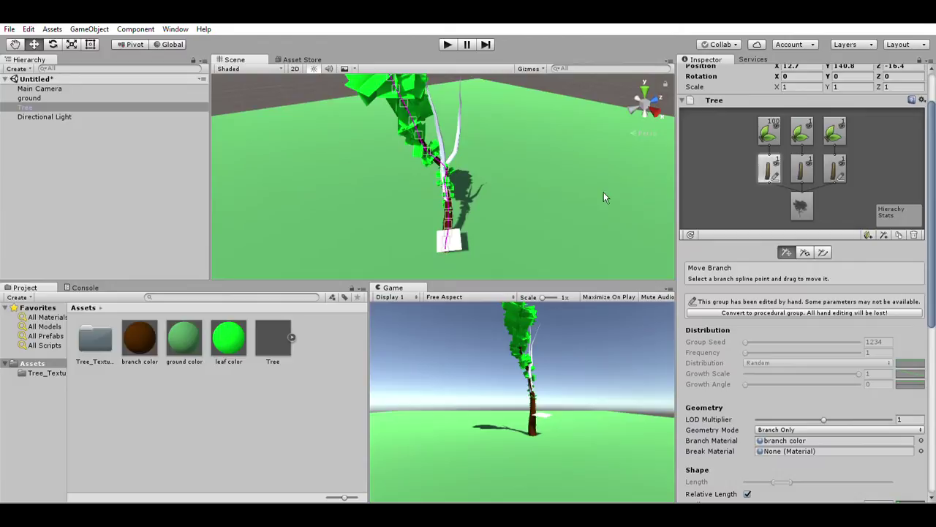
click(808, 200)
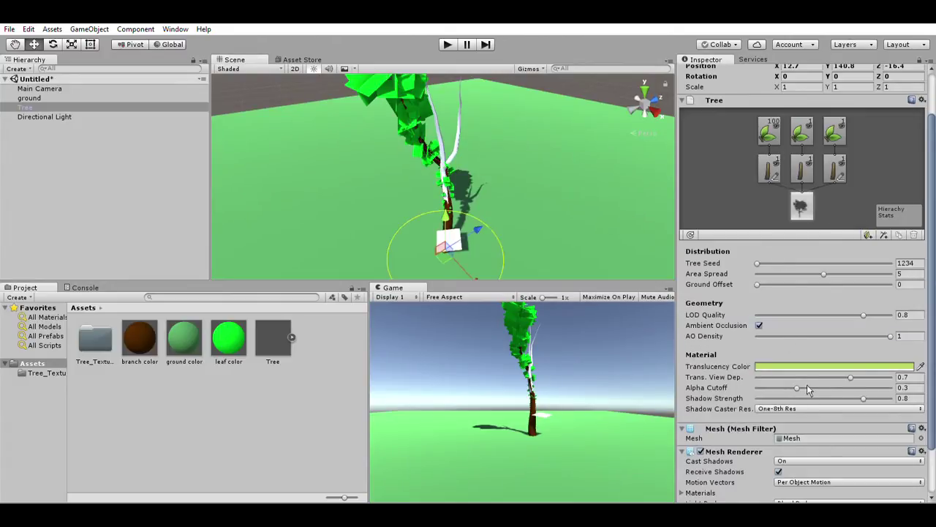
scroll(815, 408, down, 2)
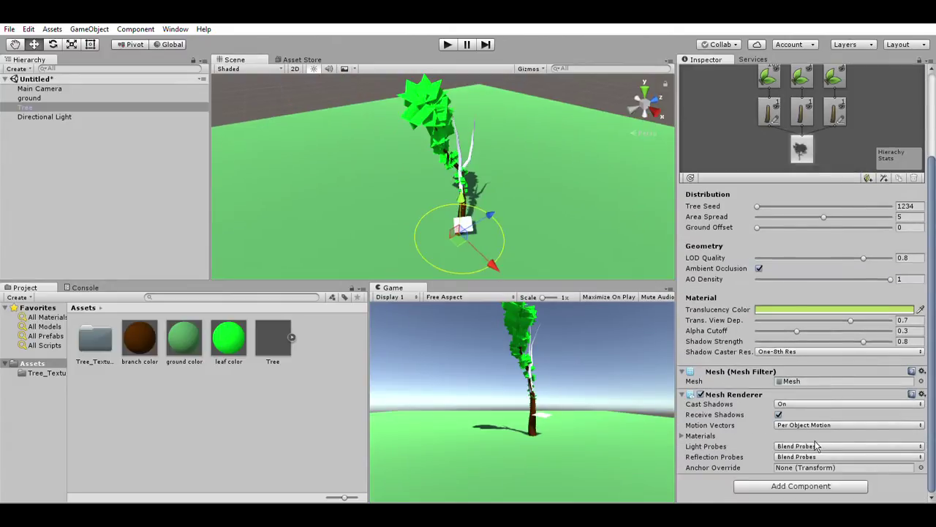
scroll(814, 451, up, 5)
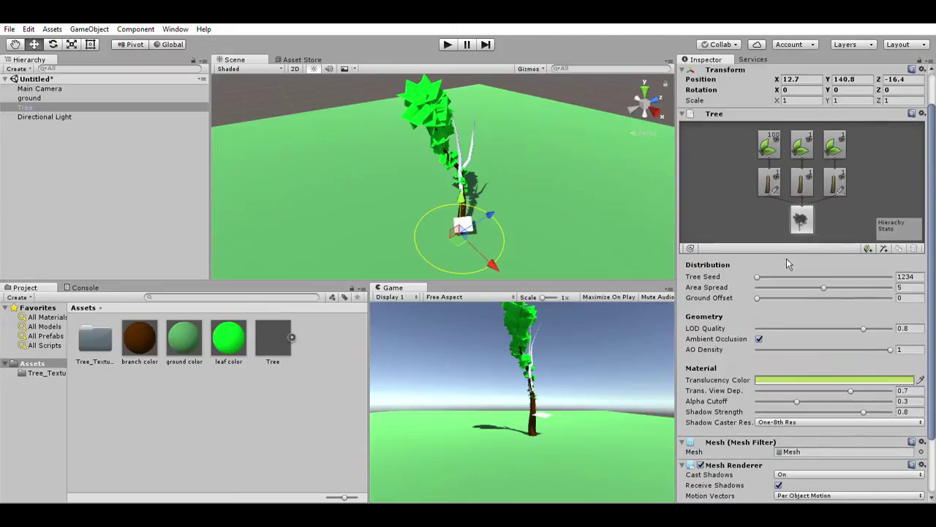
click(772, 179)
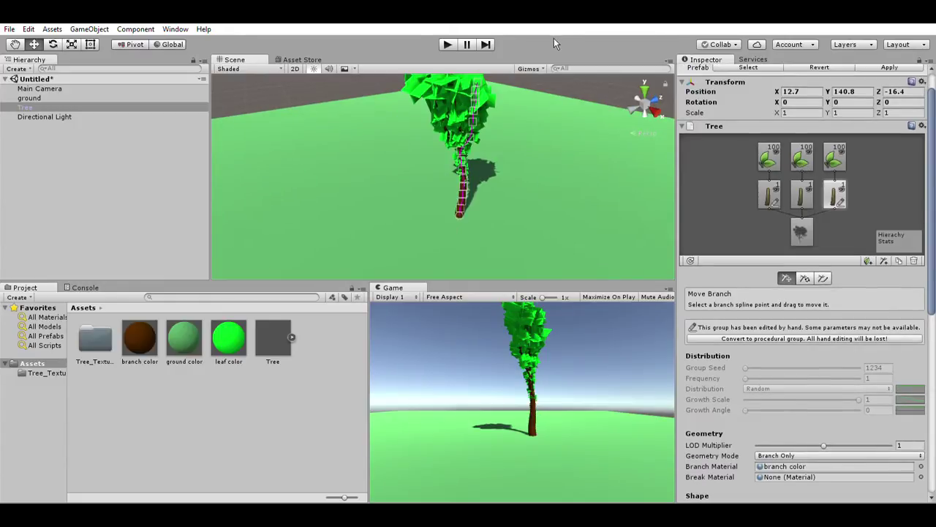
Duplicate the tree, nest the copy under the original Tree in the hierarchy, and select the parent Tree
alt+drag(453, 158, 472, 139)
scroll(499, 141, down, 10)
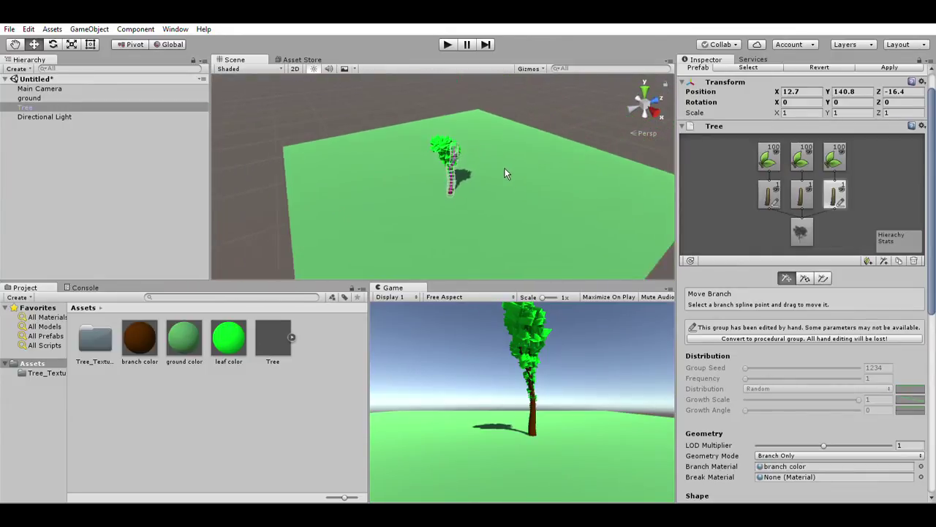
click(30, 106)
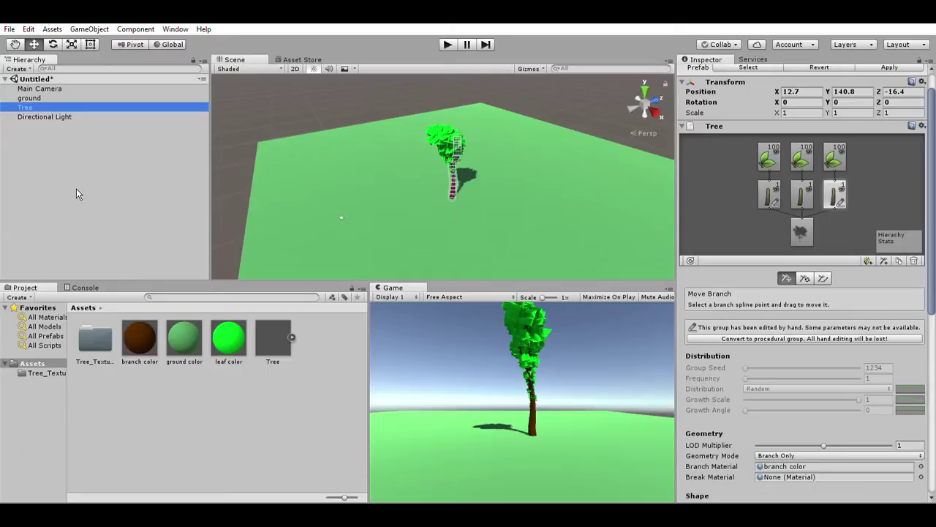
key(ctrl+d)
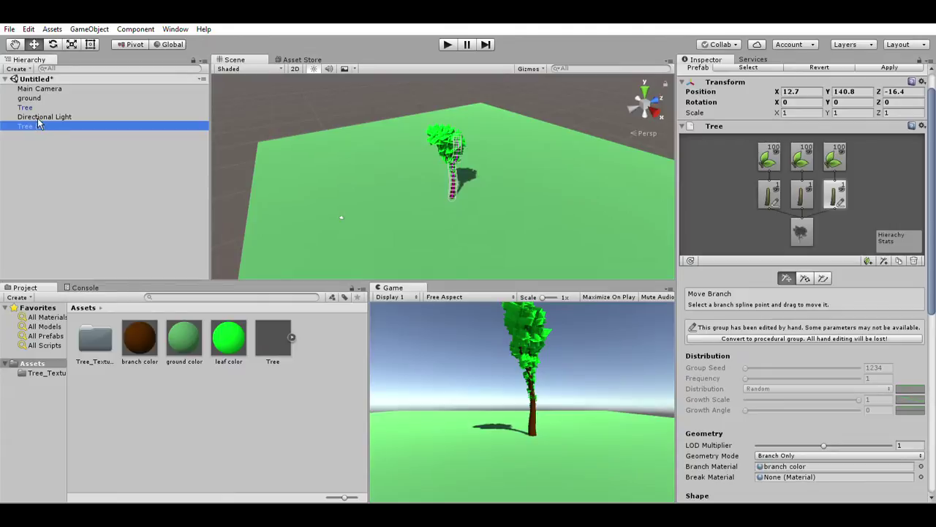
drag(23, 128, 25, 106)
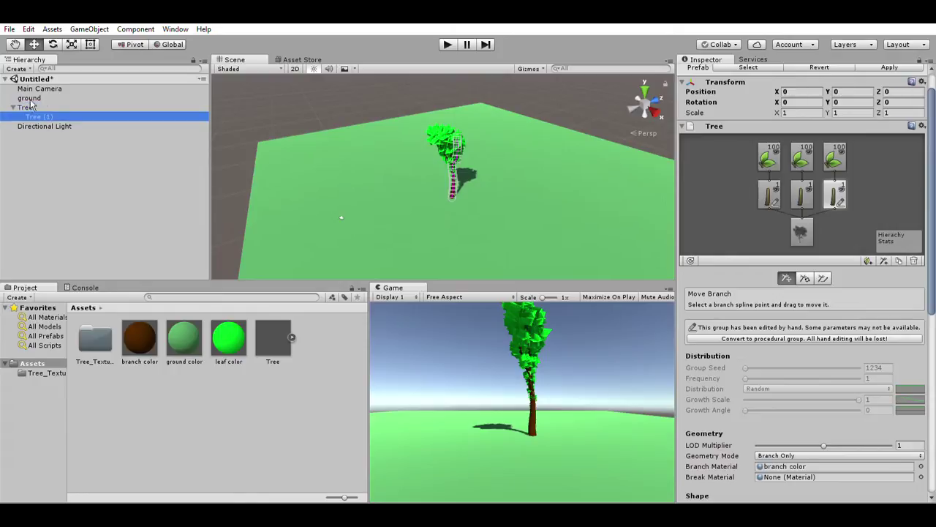
click(32, 107)
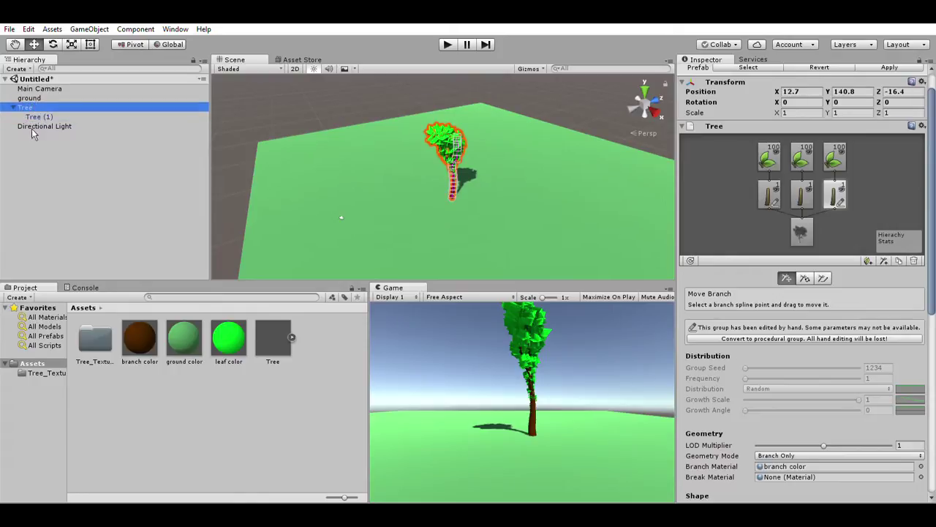
Select the nested Tree (1) copy with its root node and move it away from the original to X -17.34, Z -3.57
click(16, 107)
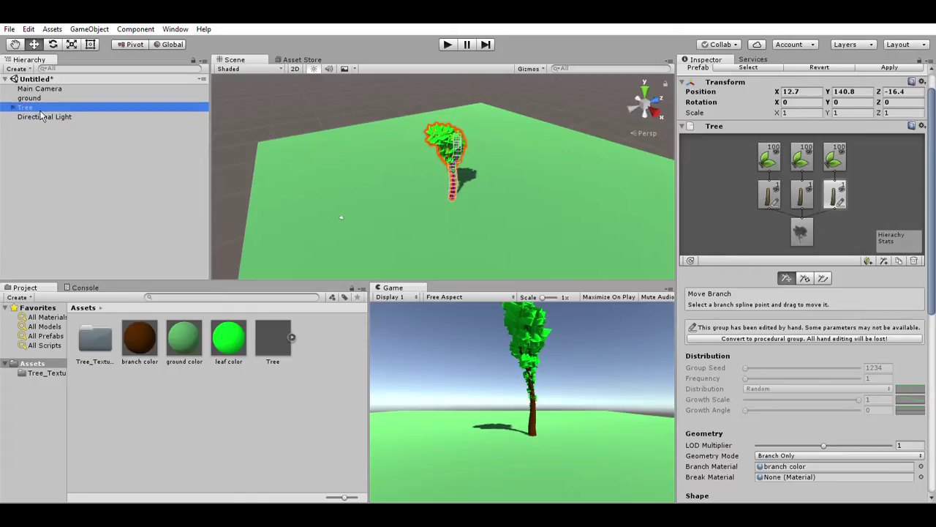
click(14, 108)
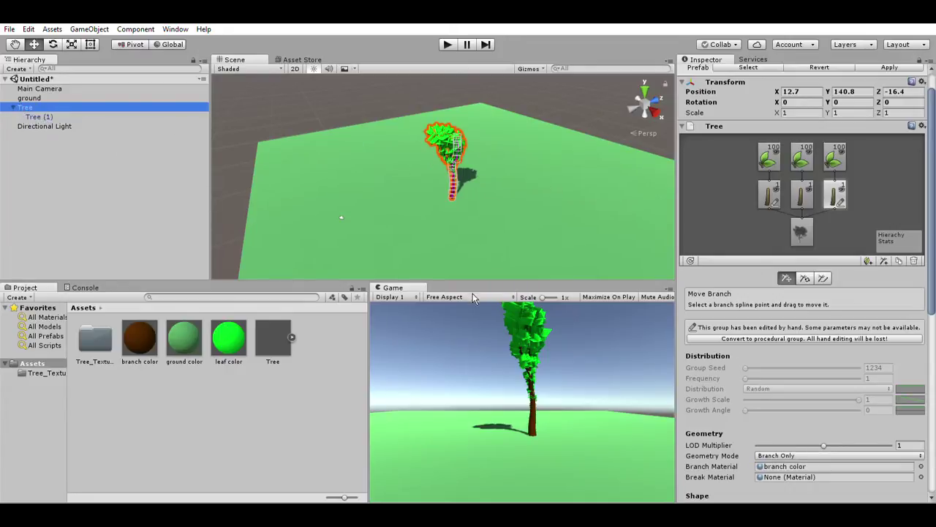
click(42, 117)
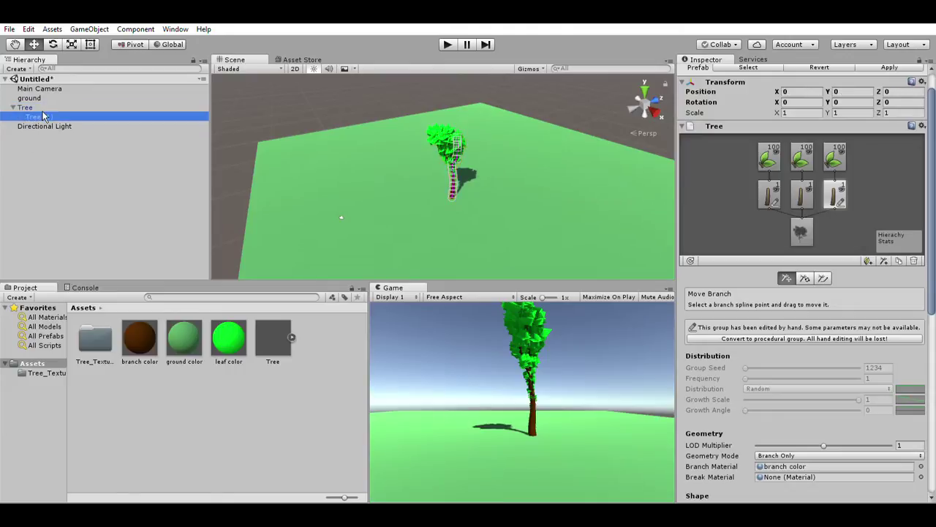
double_click(41, 117)
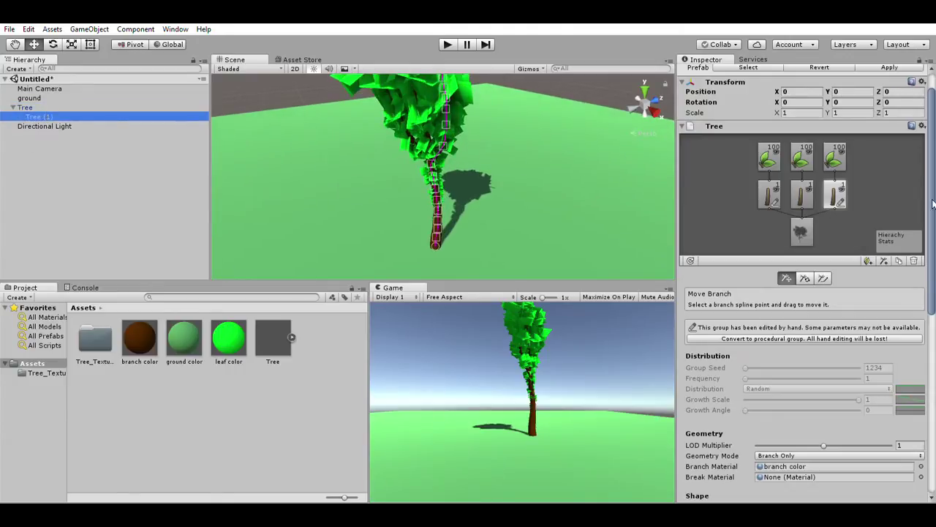
click(802, 231)
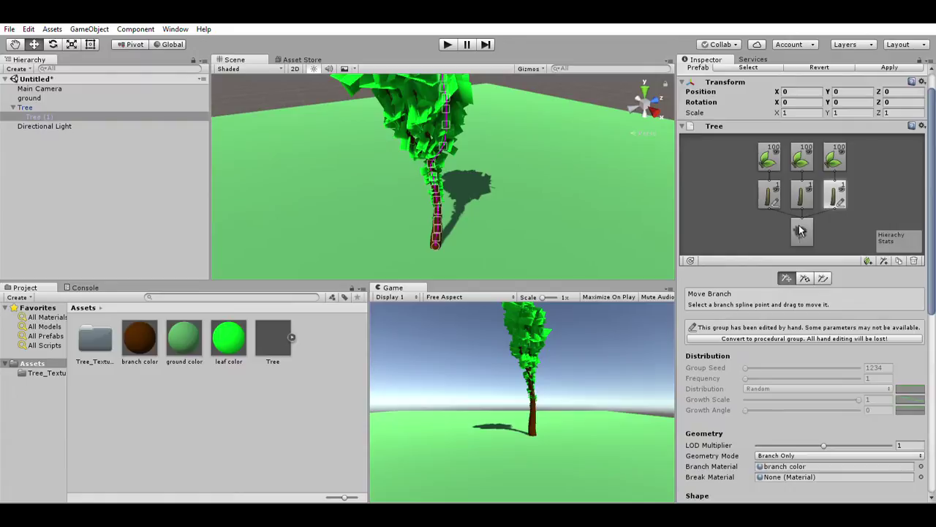
click(809, 231)
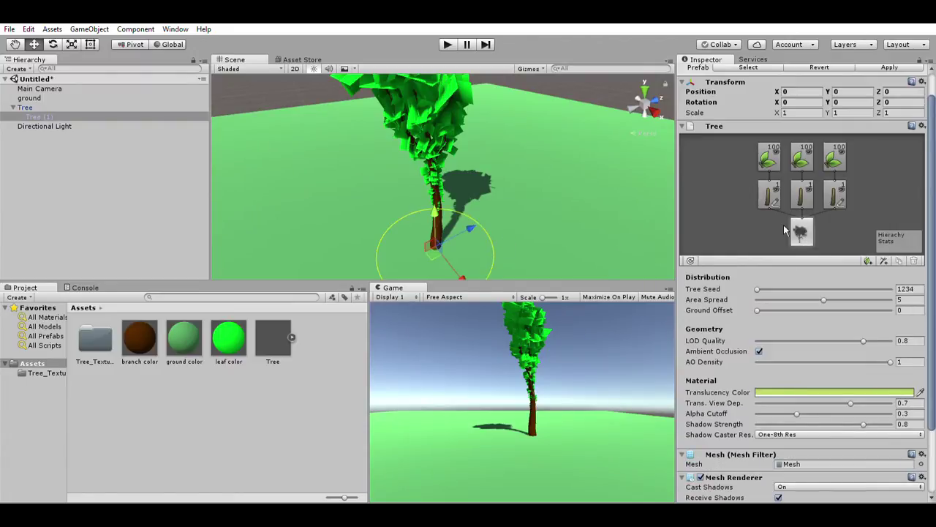
scroll(444, 202, down, 2)
drag(490, 267, 418, 160)
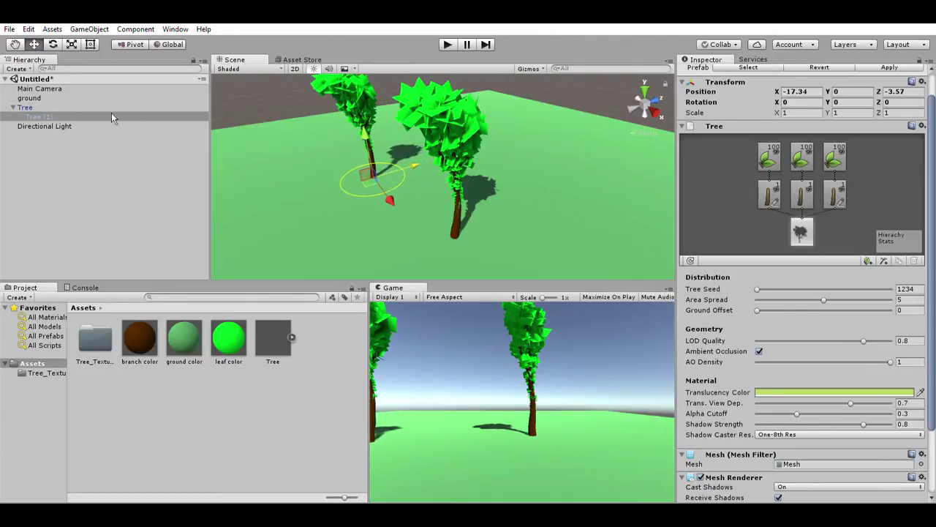
Duplicate the parent Tree with its nested copy and move the new pair to X 8.9, Z -32.98
middle_drag(560, 163, 567, 201)
scroll(554, 203, down, 5)
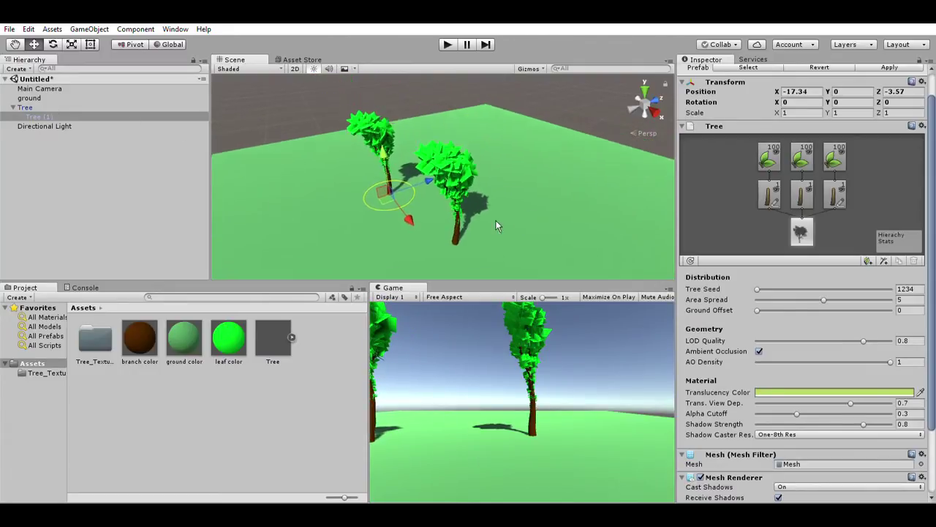
click(13, 108)
click(26, 108)
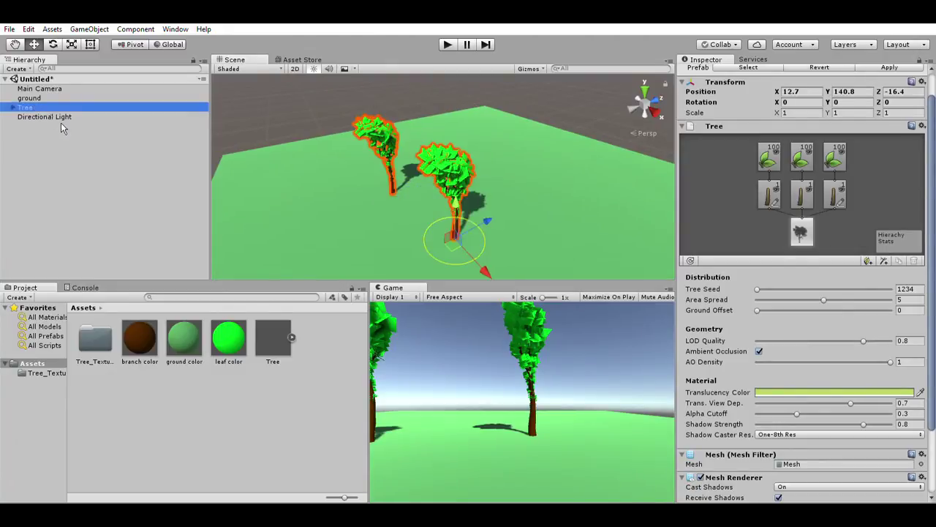
key(ctrl+d)
drag(487, 219, 406, 237)
scroll(522, 180, down, 2)
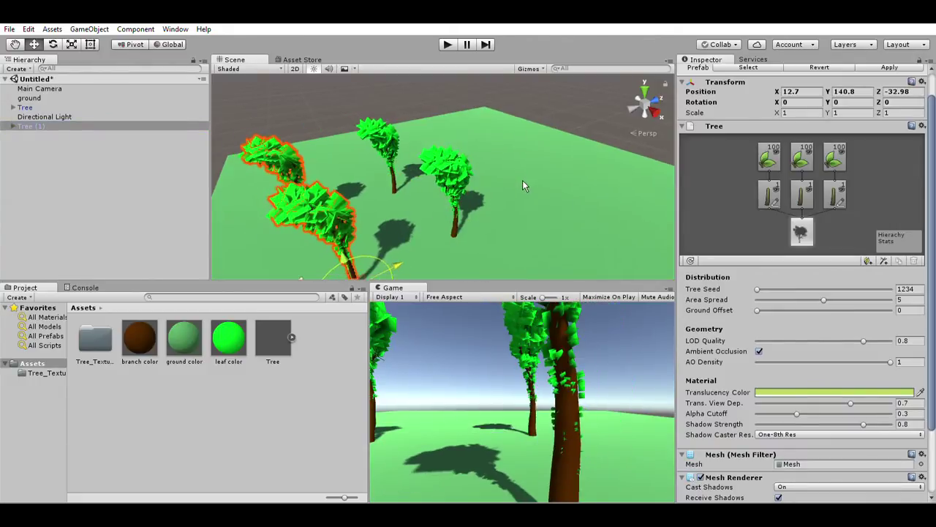
scroll(526, 186, down, 3)
scroll(433, 245, up, 2)
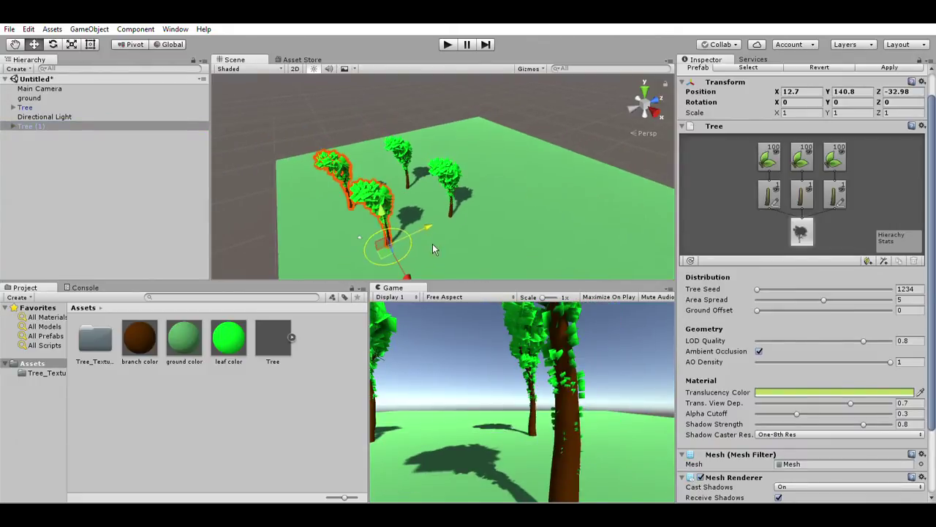
scroll(442, 227, down, 3)
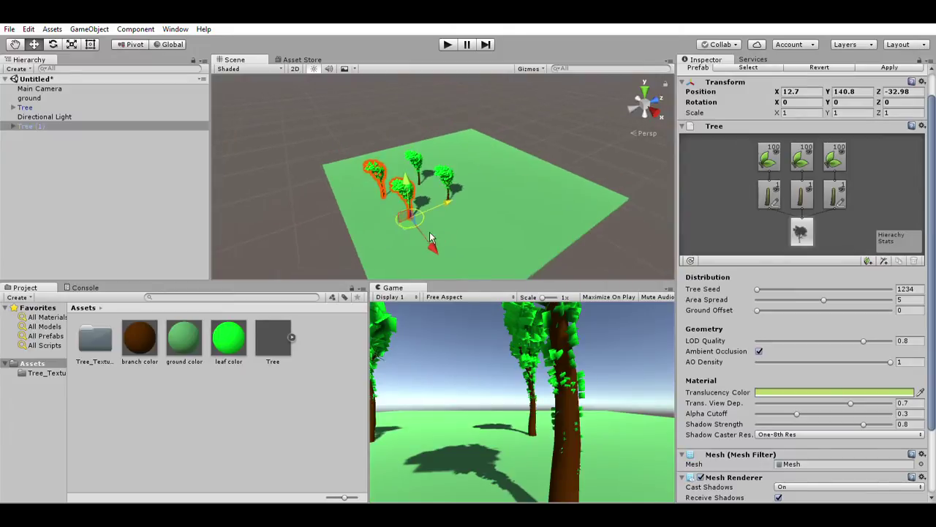
drag(436, 236, 430, 233)
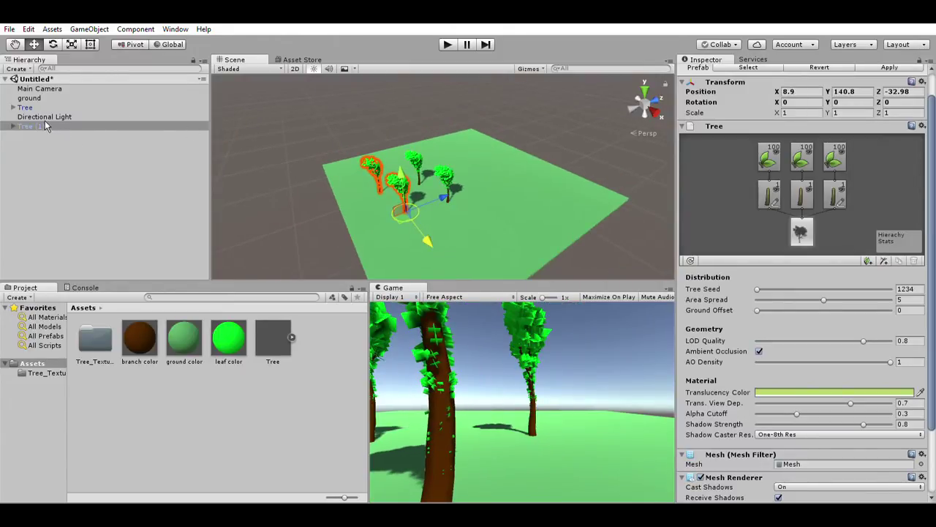
Nest both trees of the new pair directly under the original Tree and select the collapsed parent
click(13, 125)
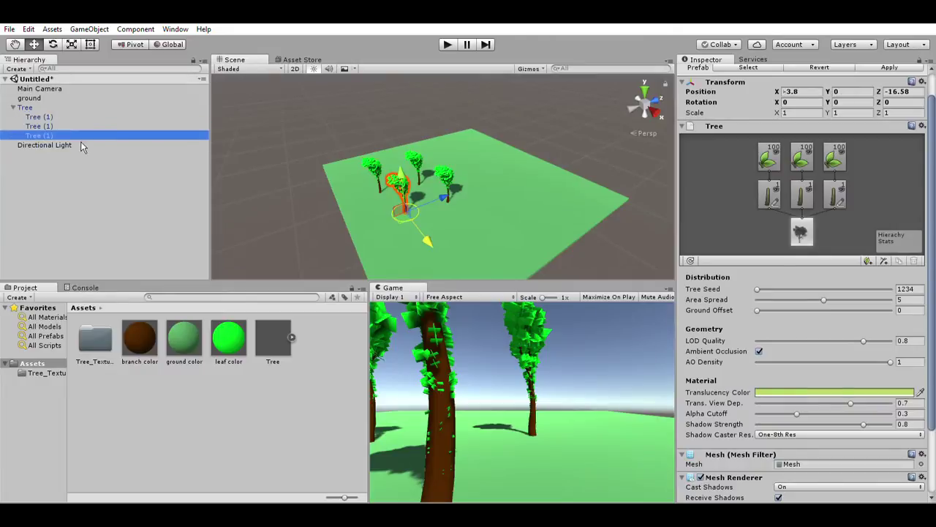
click(31, 106)
click(13, 108)
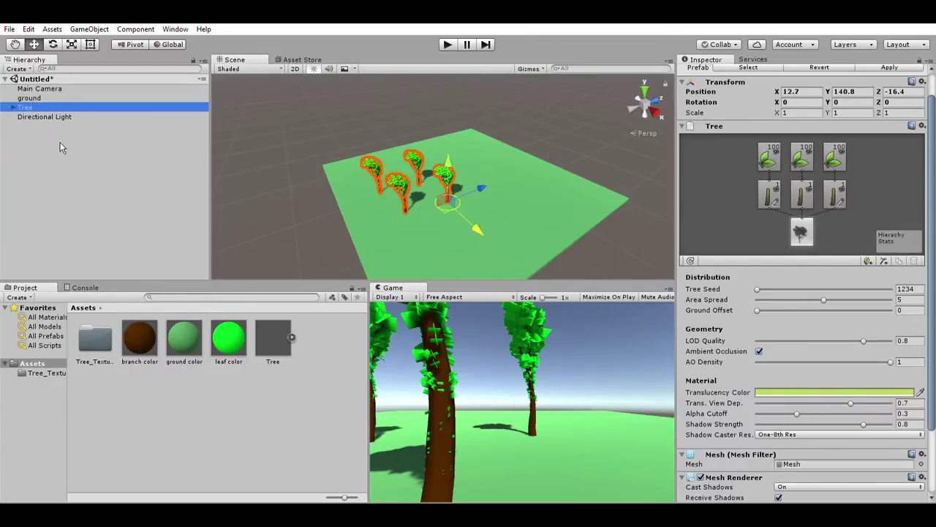
Duplicate the four-tree group and move the copy to X 40.4, Z -23.3 on the ground
key(ctrl+d)
drag(480, 231, 512, 239)
click(29, 134)
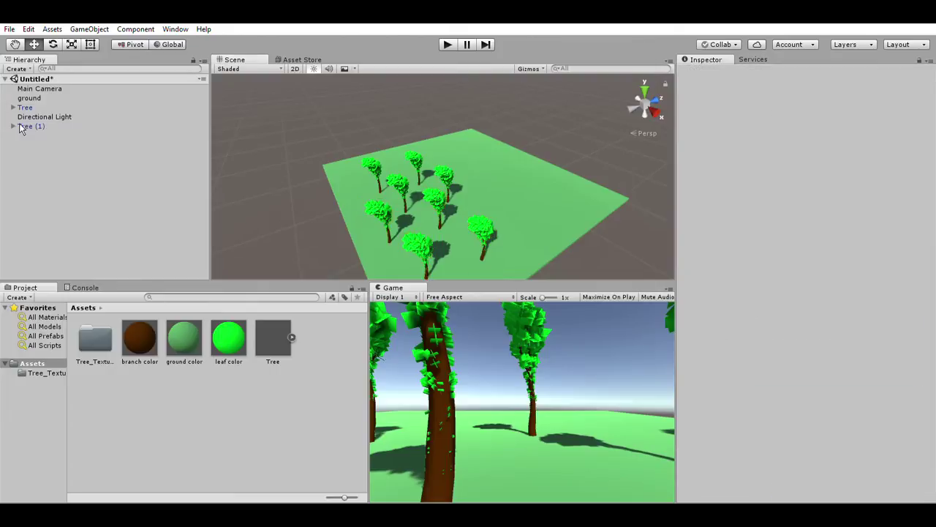
Nest the duplicated four-tree group under the original Tree and select the collapsed parent
mouse_move(24, 126)
mouse_down()
mouse_move(32, 101)
mouse_move(31, 112)
mouse_up()
click(34, 116)
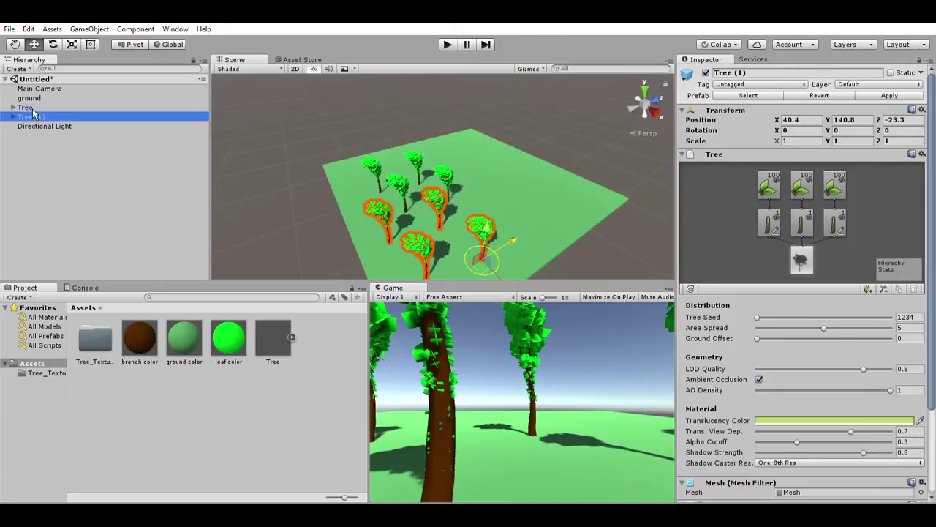
drag(33, 107, 37, 109)
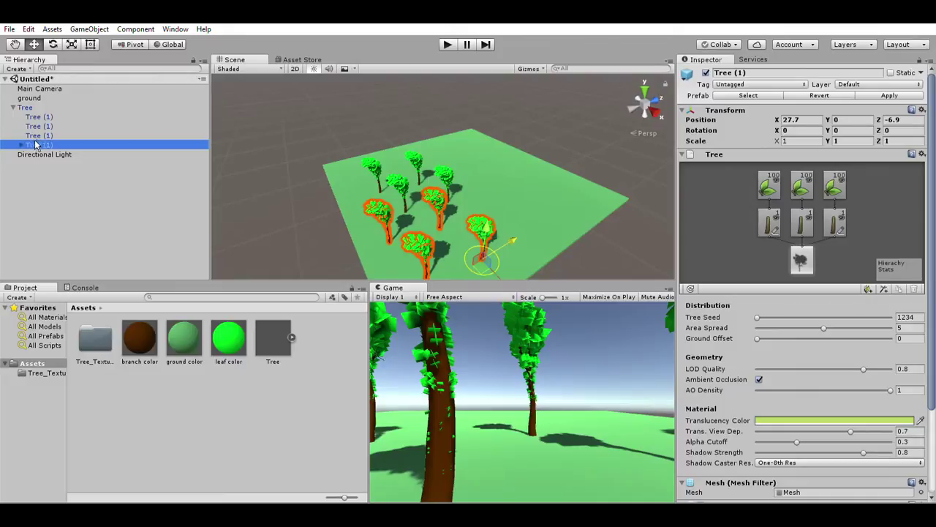
click(15, 105)
click(24, 107)
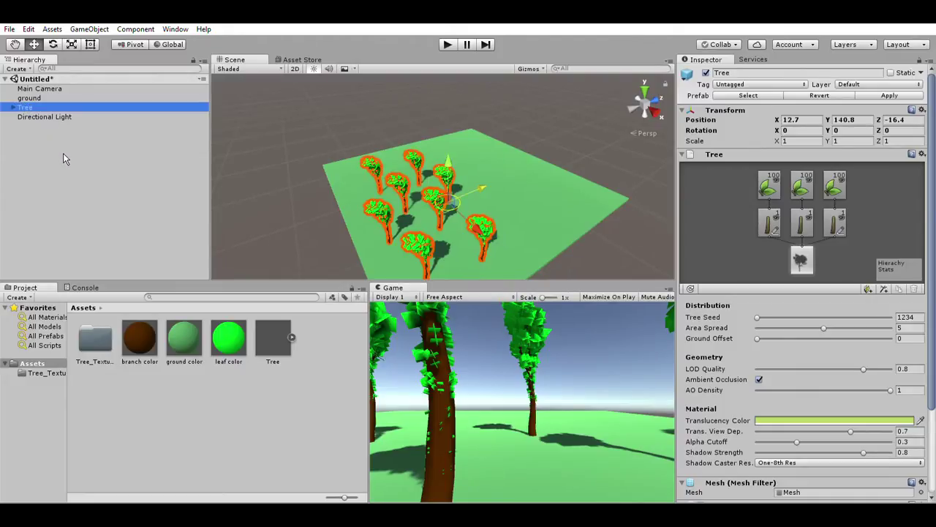
Duplicate the eight-tree group, move the copy to Z 17.6 on the empty side of the ground, and deselect it
key(ctrl+d)
drag(500, 185, 566, 168)
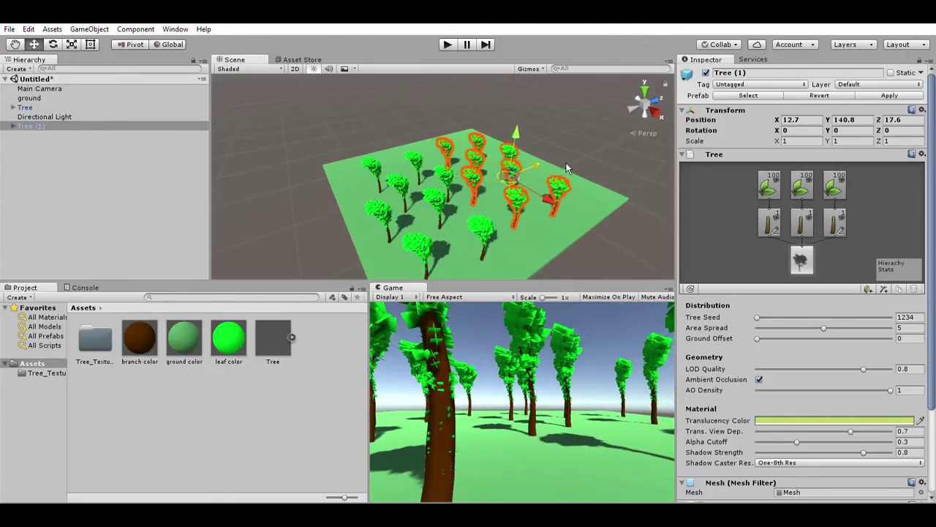
click(583, 133)
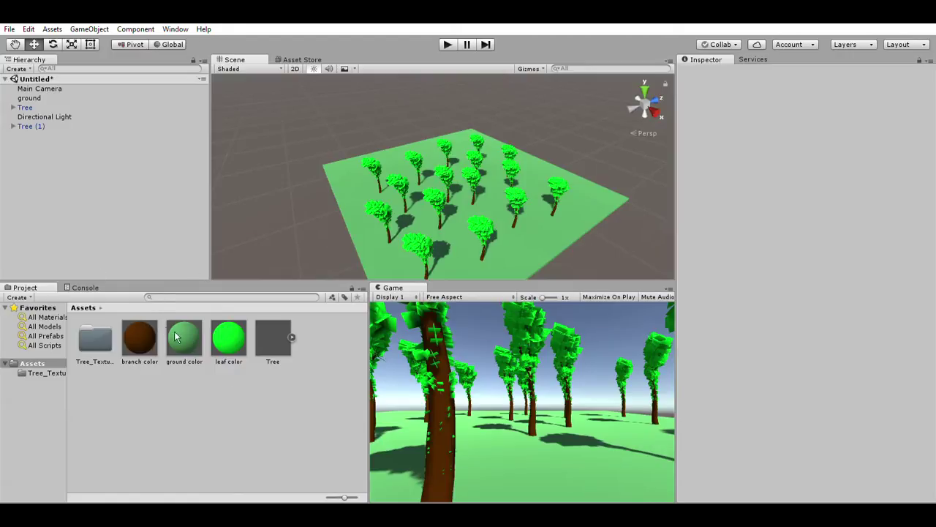
Try lowering the tree nearest the ground's front corner below the surface, and undo the move
middle_drag(489, 253, 422, 179)
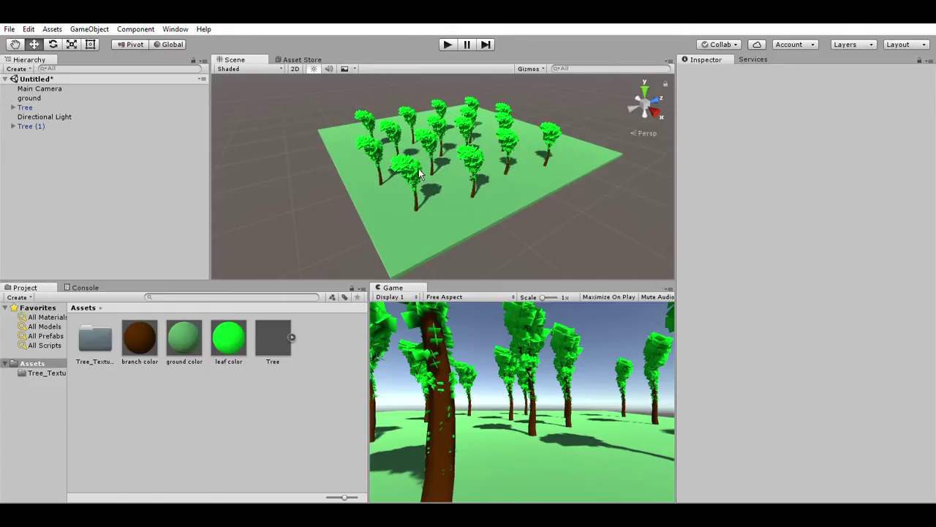
scroll(417, 165, up, 2)
scroll(402, 162, up, 2)
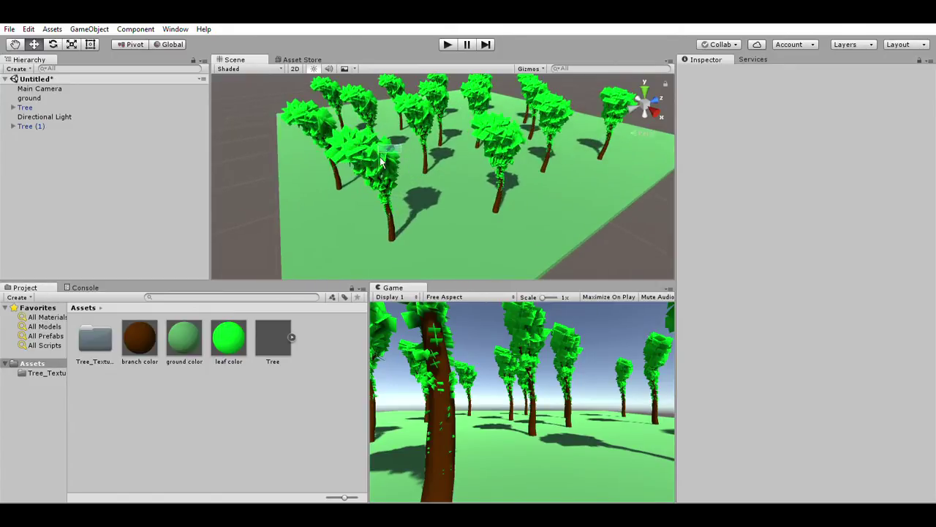
click(388, 196)
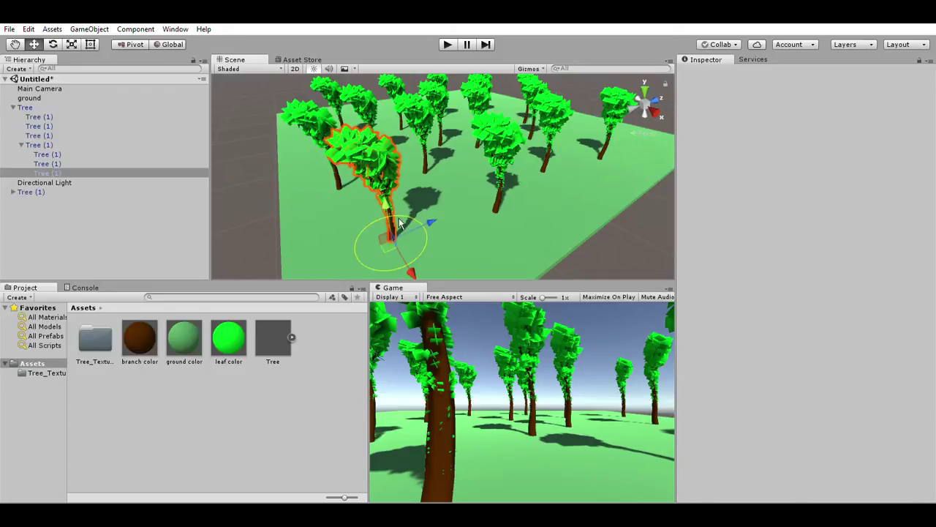
mouse_move(384, 187)
mouse_down()
mouse_move(290, 151)
mouse_move(378, 175)
mouse_up()
click(394, 208)
drag(393, 209, 283, 339)
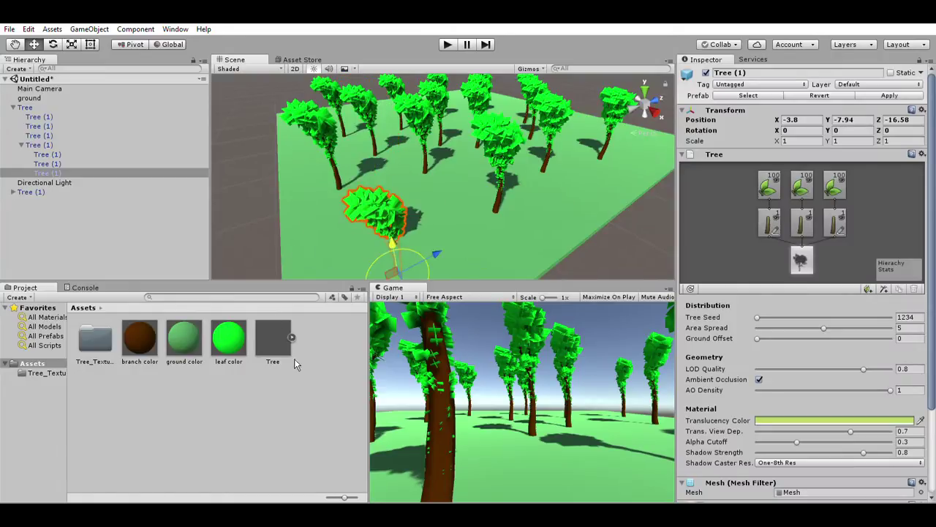
key(ctrl+z)
Place two more trees from the Tree asset on the open ground on either side of the front tree
drag(495, 235, 462, 258)
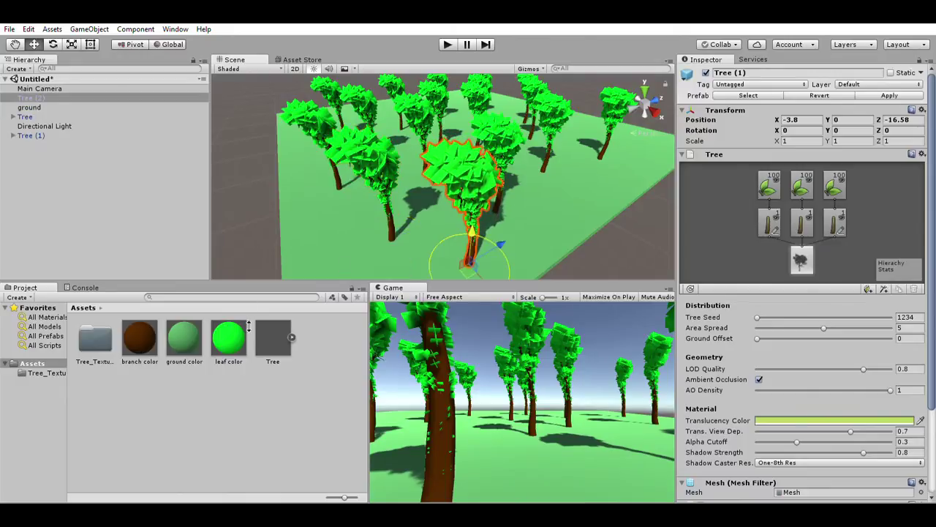
drag(272, 338, 356, 263)
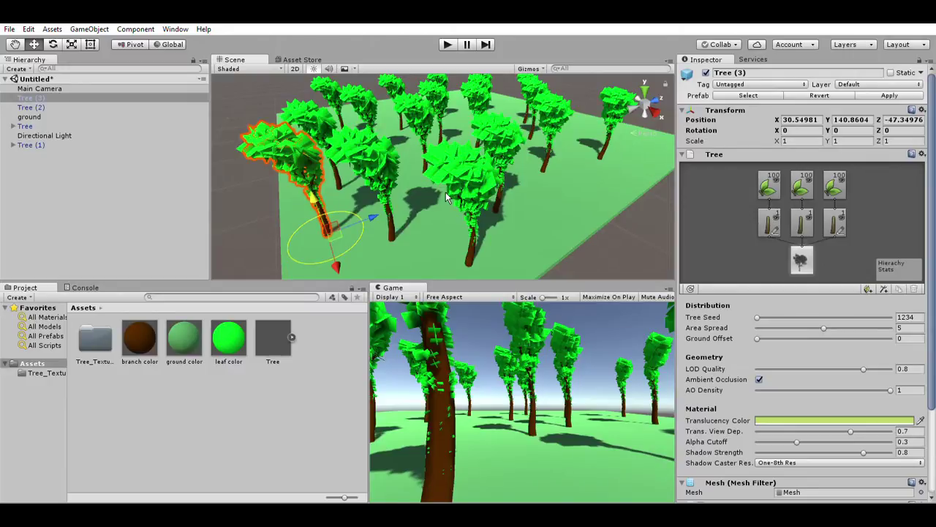
Create a folder named "materials" in Assets
click(152, 398)
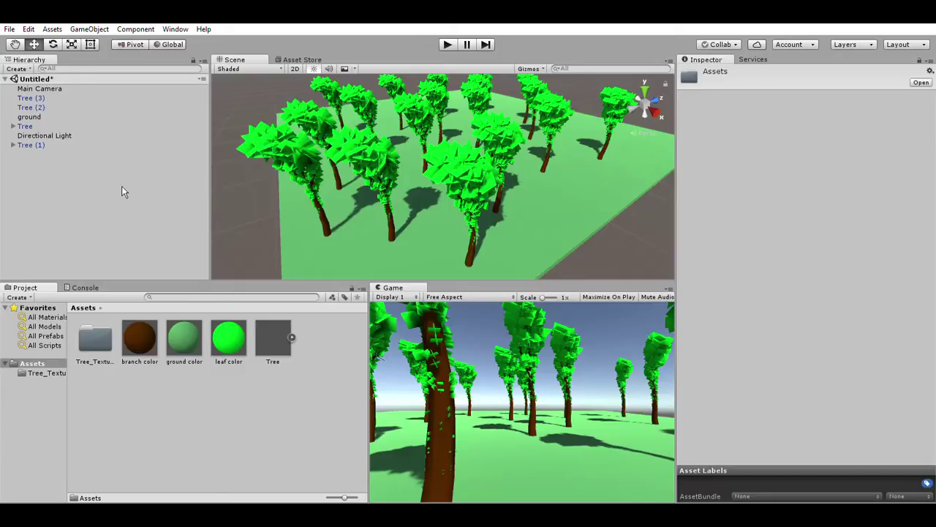
key(ctrl+shift+n)
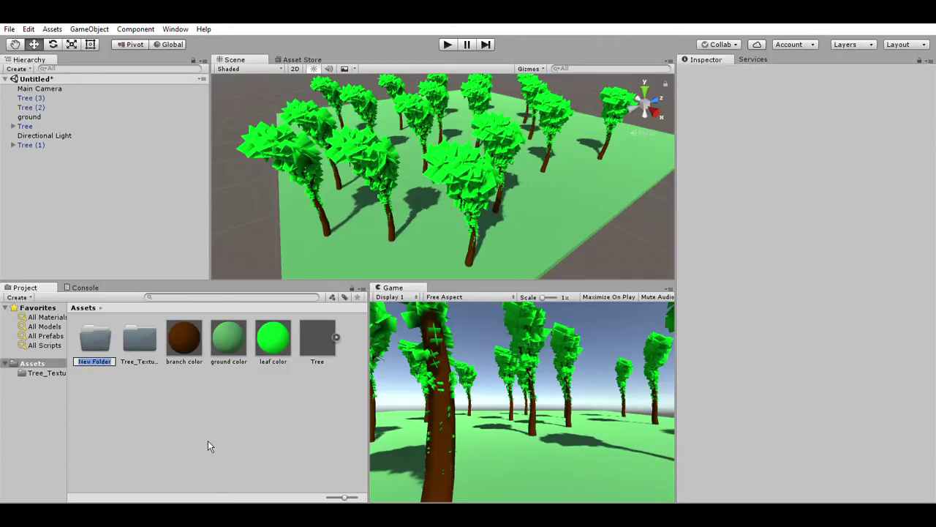
text(materials)
key(Return)
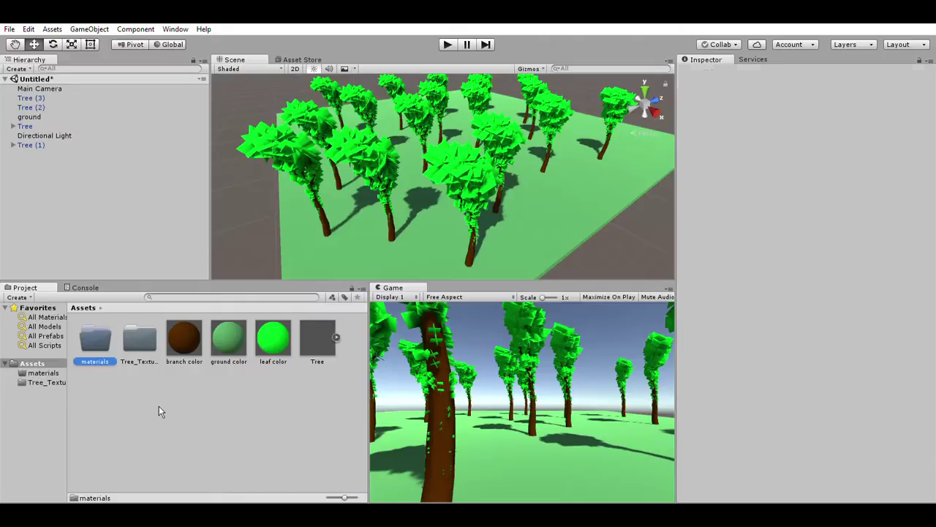
Move the branch color, ground color and leaf color materials into the materials folder
click(176, 359)
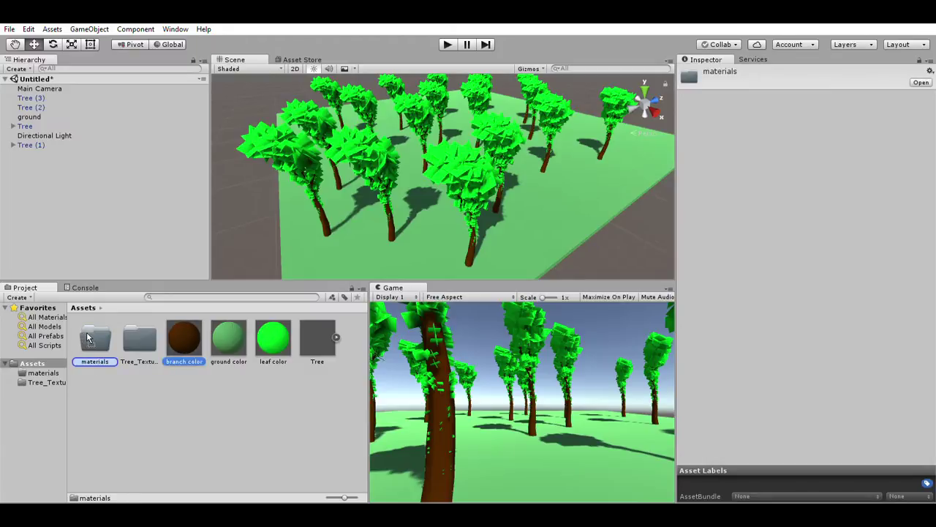
drag(190, 347, 101, 338)
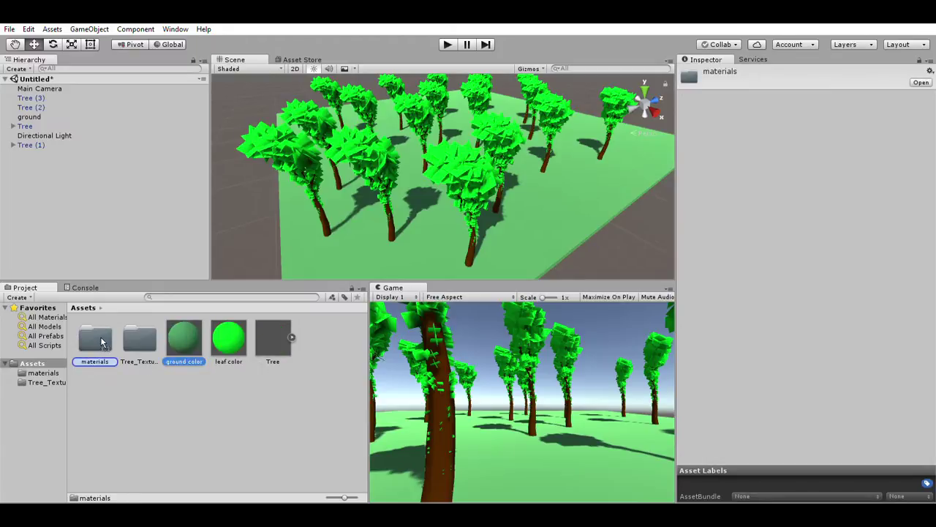
drag(191, 339, 87, 341)
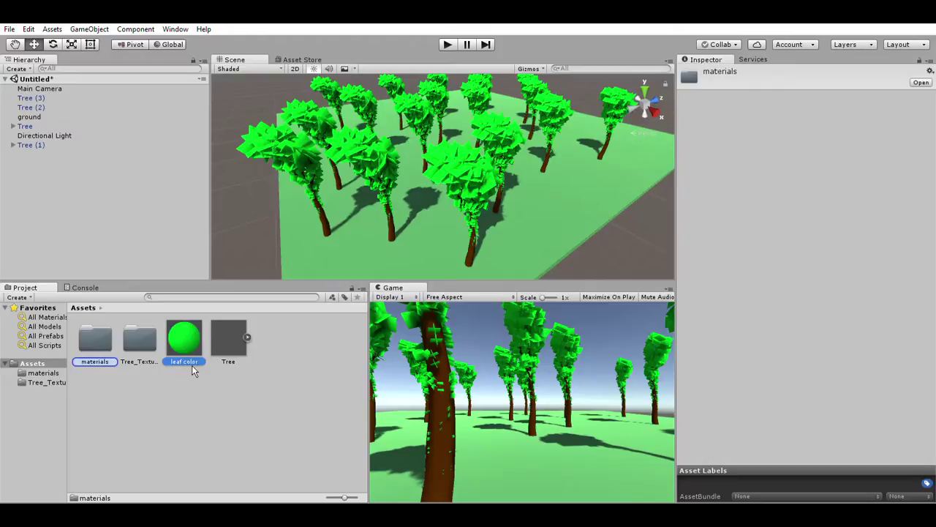
click(231, 347)
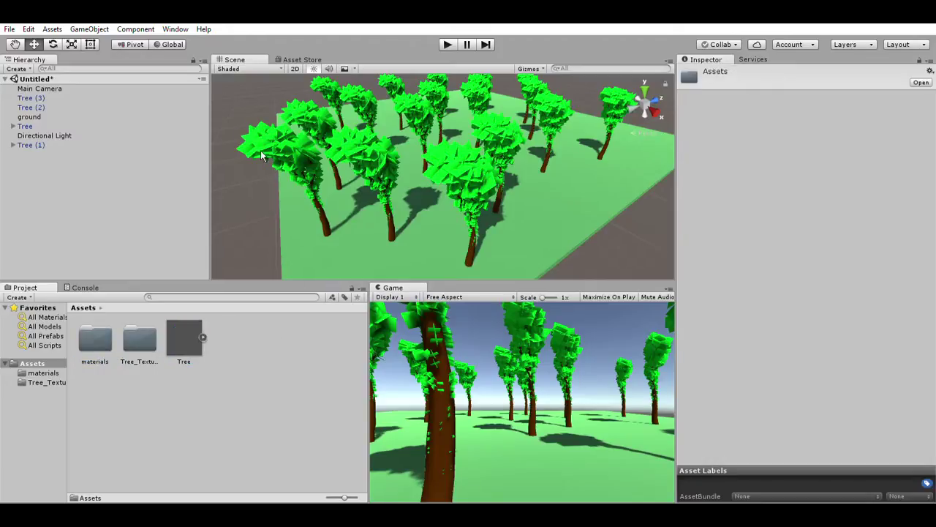
Create a folder named "Mesh" in Assets and move the Tree asset into it
click(189, 131)
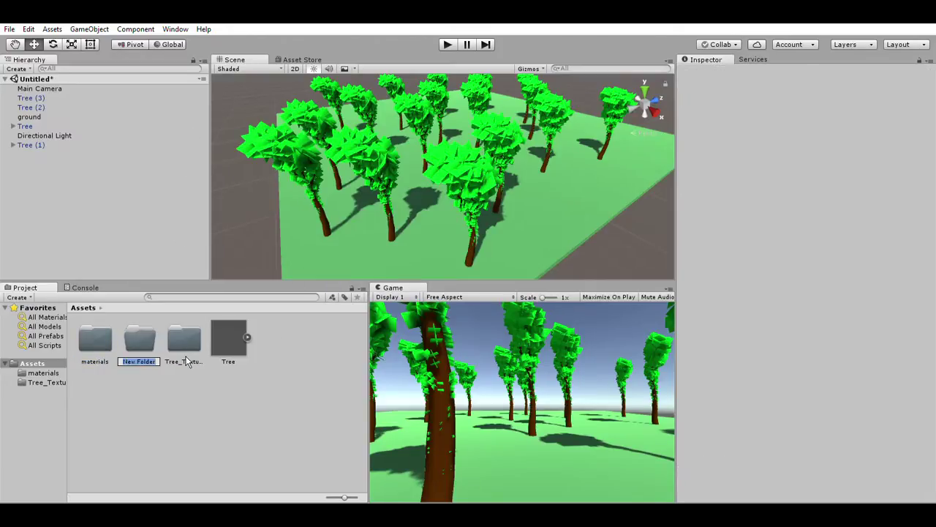
text(Mesh)
key(Return)
drag(232, 328, 136, 333)
drag(161, 361, 164, 362)
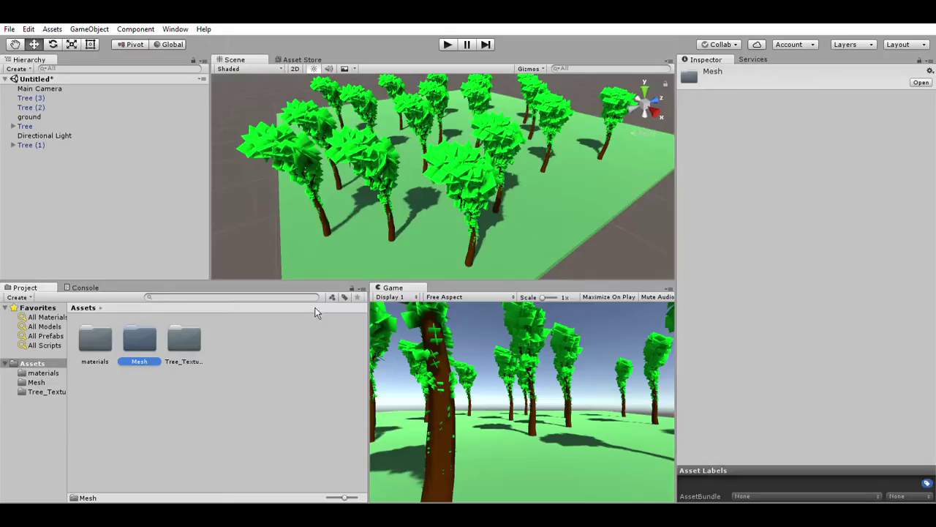
Place one more tree from the Mesh folder's Tree asset on the open ground near its side edge, and open the materials folder
double_click(146, 338)
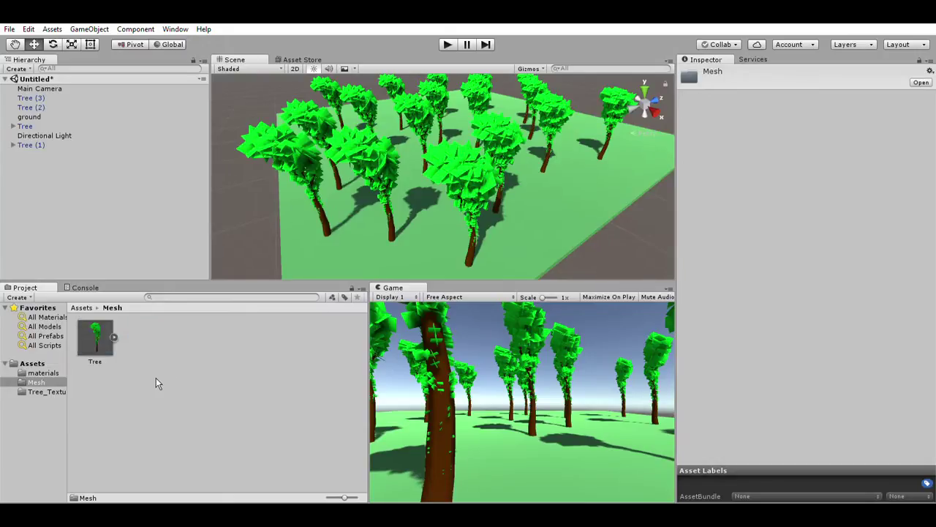
drag(107, 341, 568, 198)
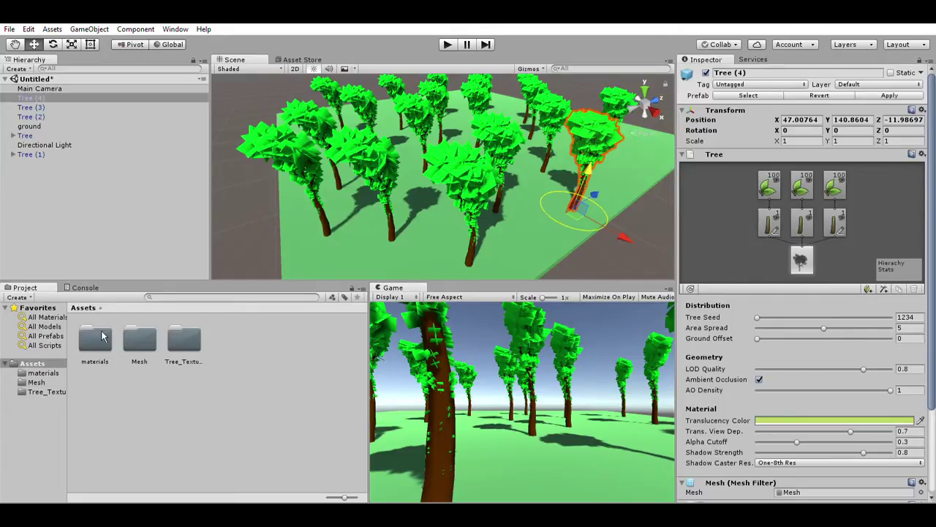
double_click(95, 338)
drag(346, 139, 35, 402)
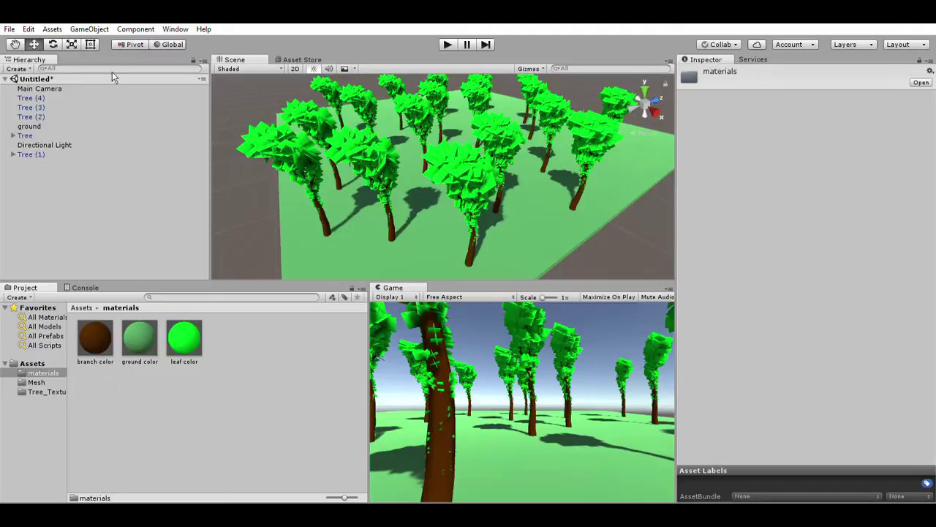
Enlarge the ground by setting its X and Z scale to 200, and deselect it
click(545, 213)
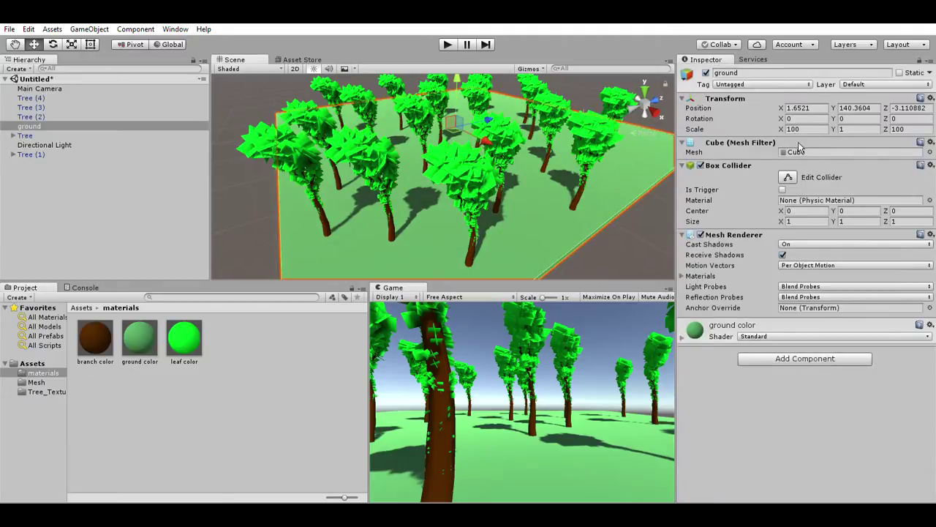
click(804, 129)
text(200)
click(910, 128)
text(200)
scroll(540, 232, down, 4)
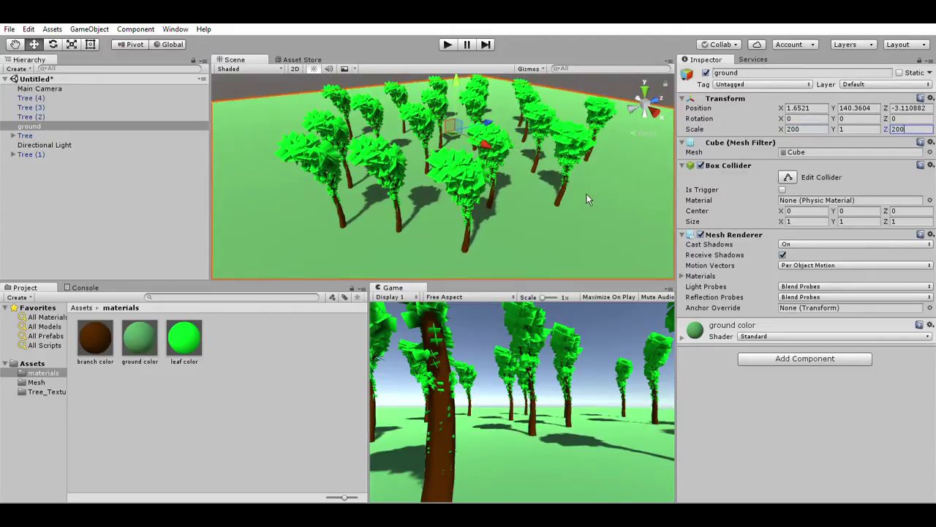
scroll(539, 232, down, 6)
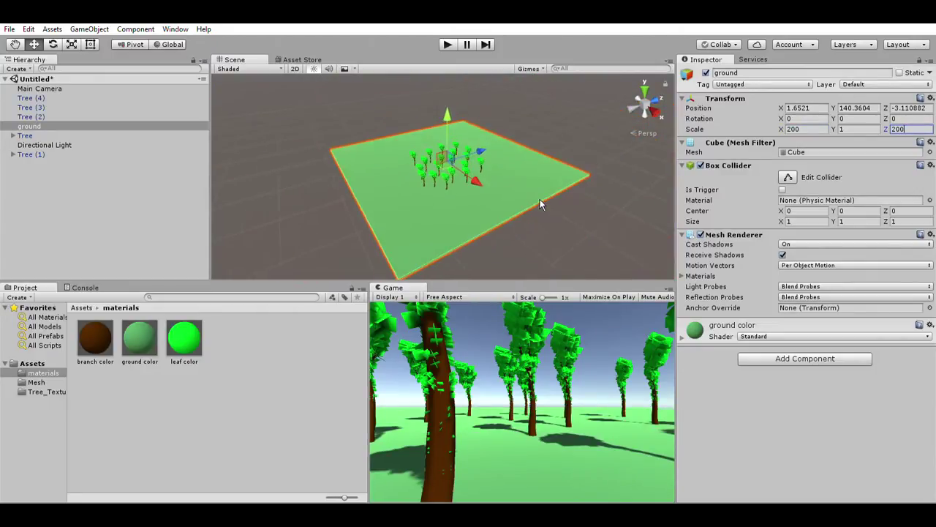
click(557, 135)
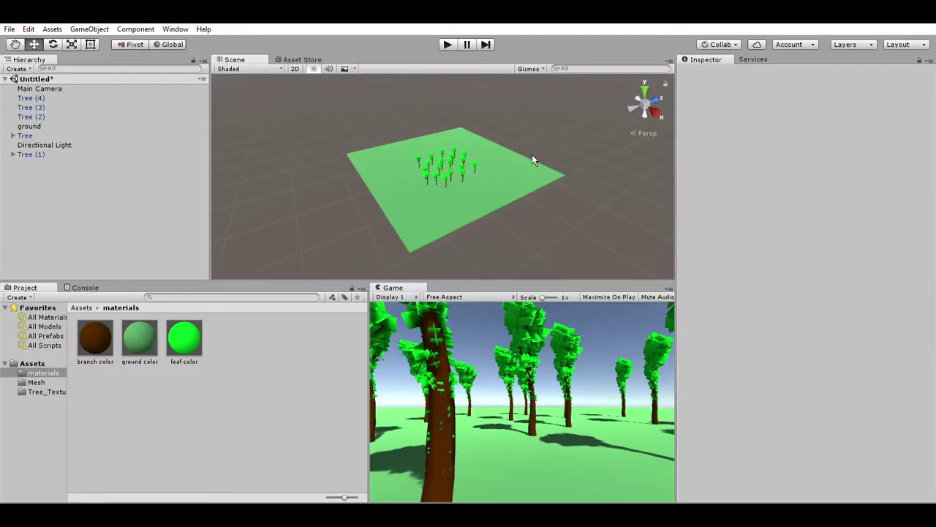